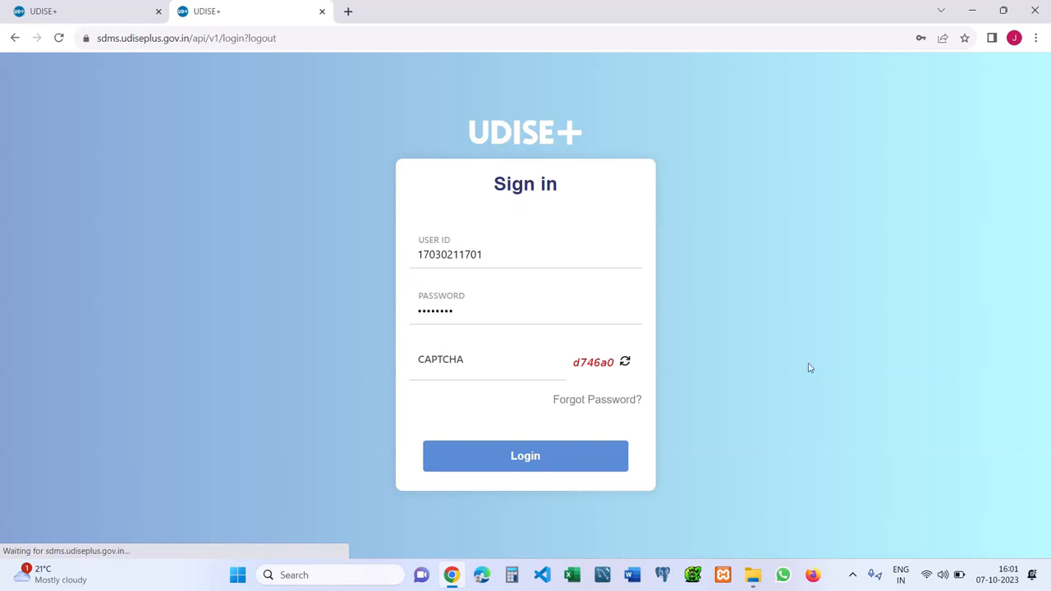
- Sign in with the displayed captcha, open academic year 2023-24 and dismiss the School Information notice
left_click(470, 374)
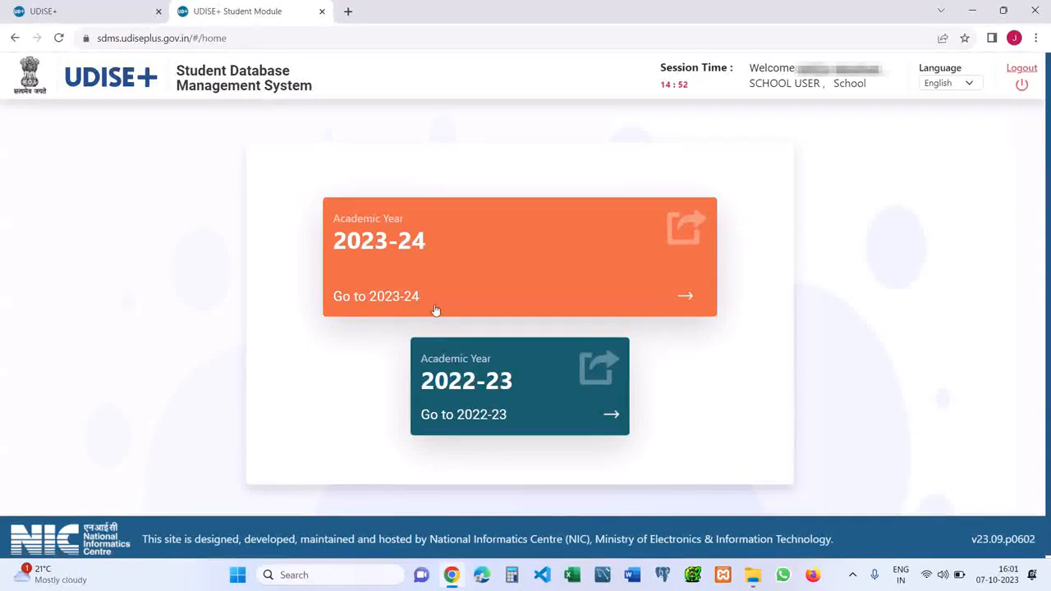
left_click(394, 250)
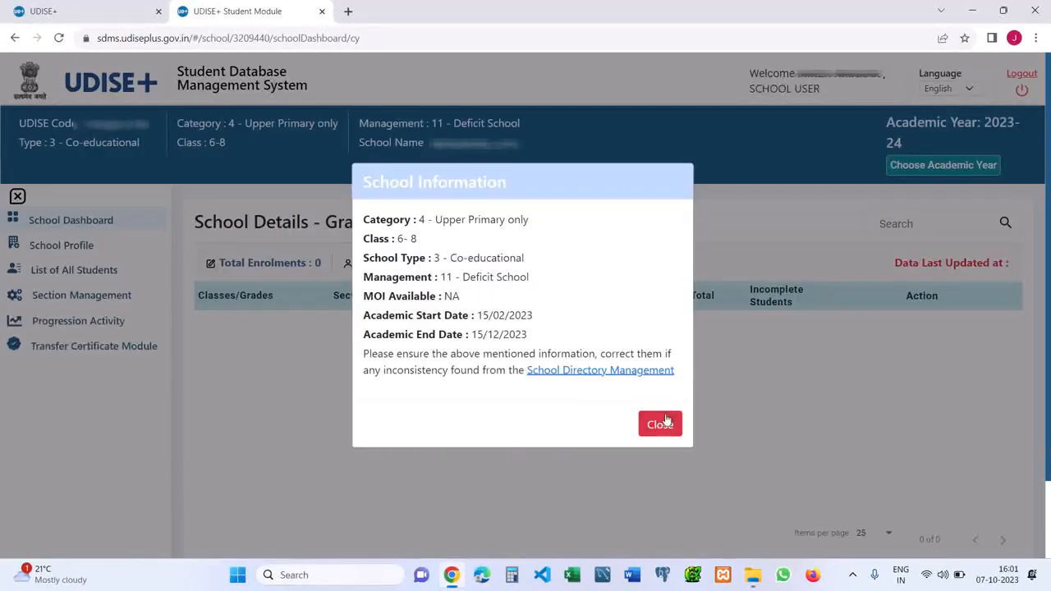
left_click(665, 423)
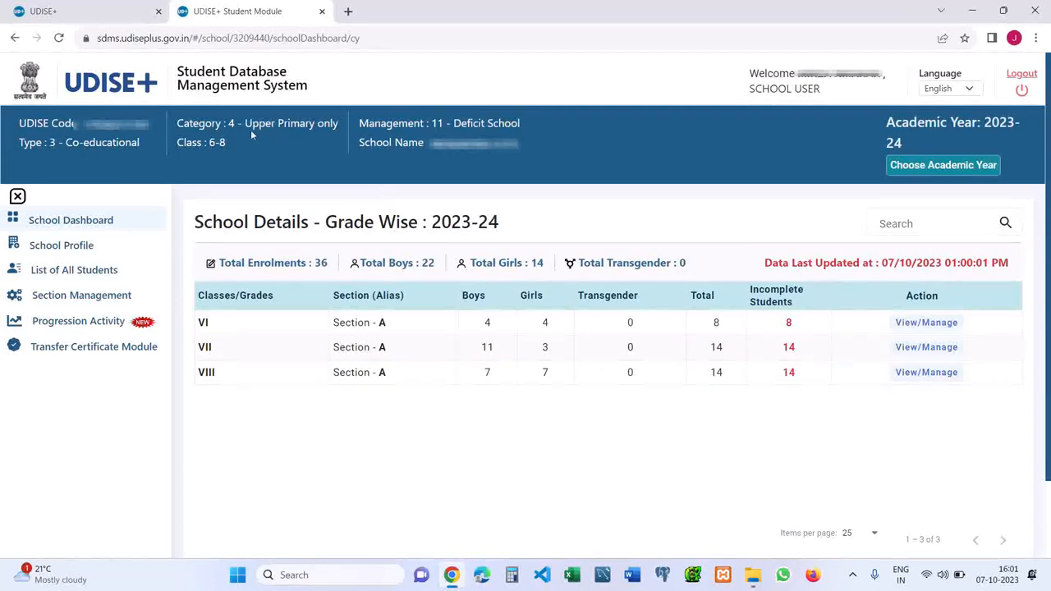
- Review the school's category and the listed classes in the grade-wise School Details for 2023-24
left_click_drag(245, 124, 339, 124)
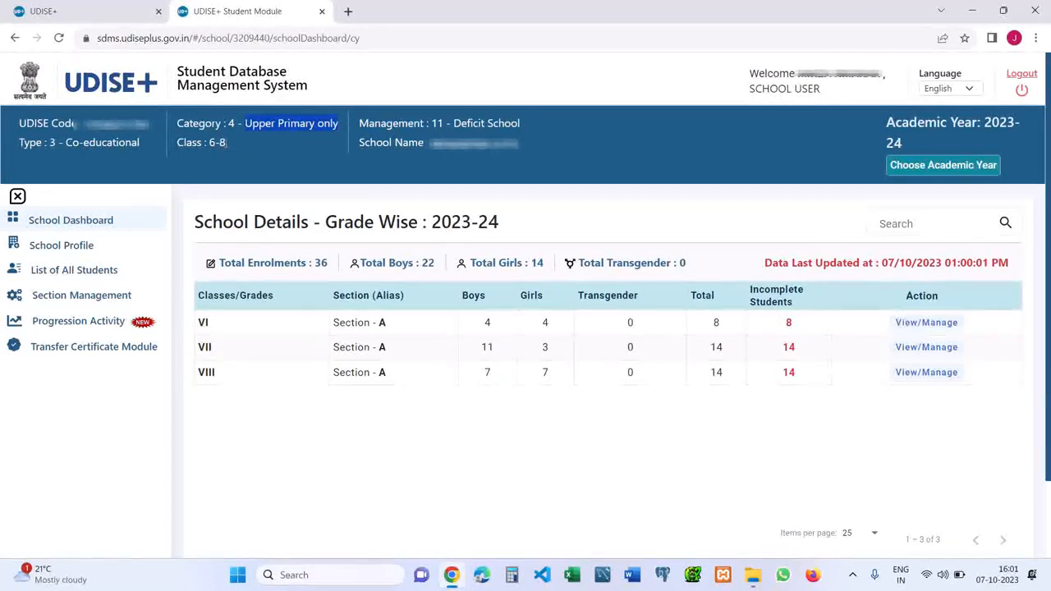
left_click_drag(204, 323, 215, 328)
left_click(207, 321)
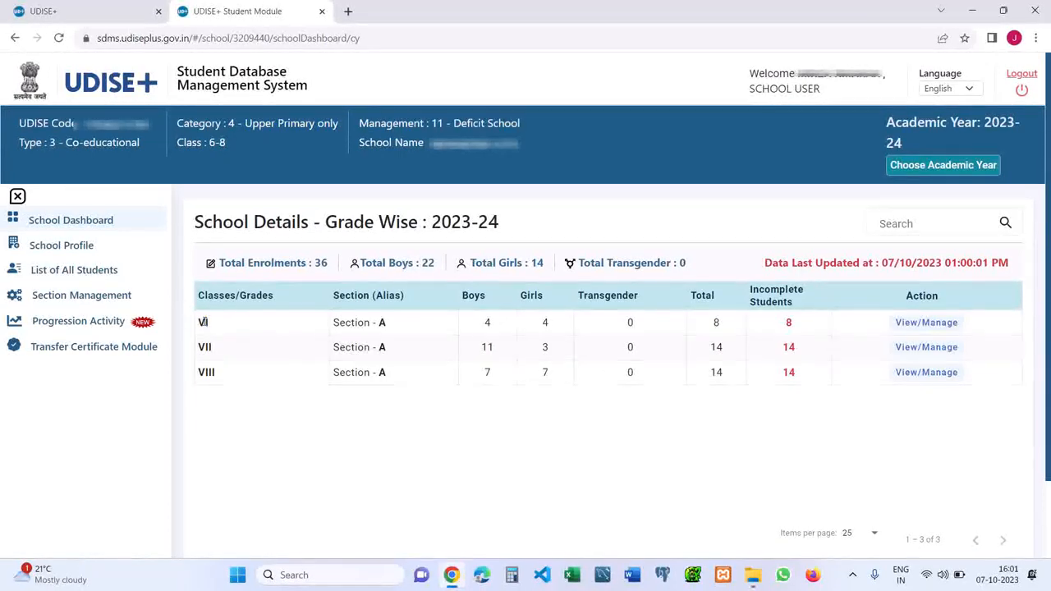
double_click(206, 374)
- Check the Finalize Progression status under Progression Activity and return to the module choice
left_click(75, 320)
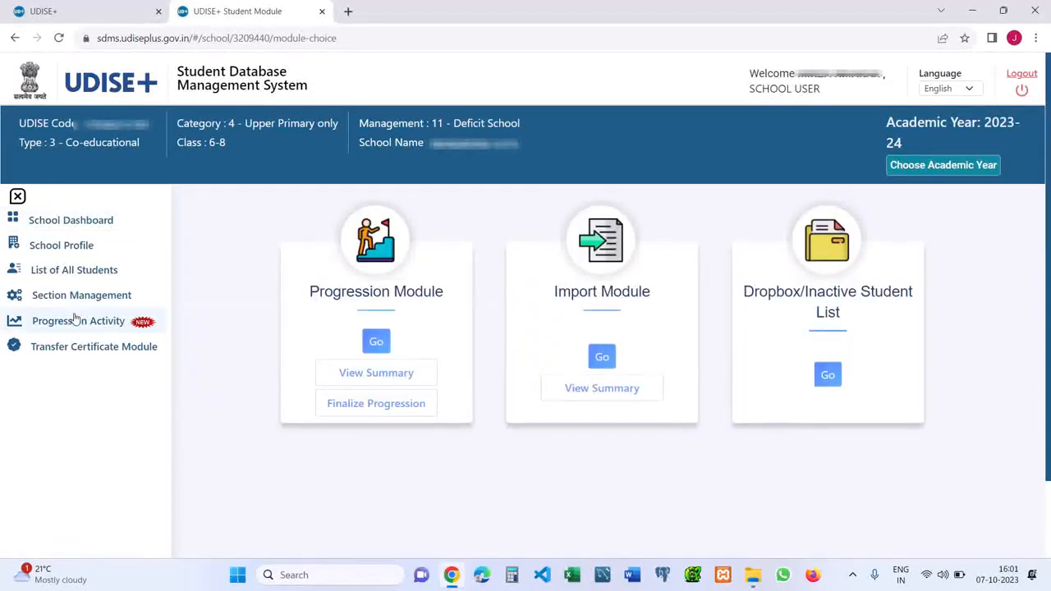
left_click(375, 403)
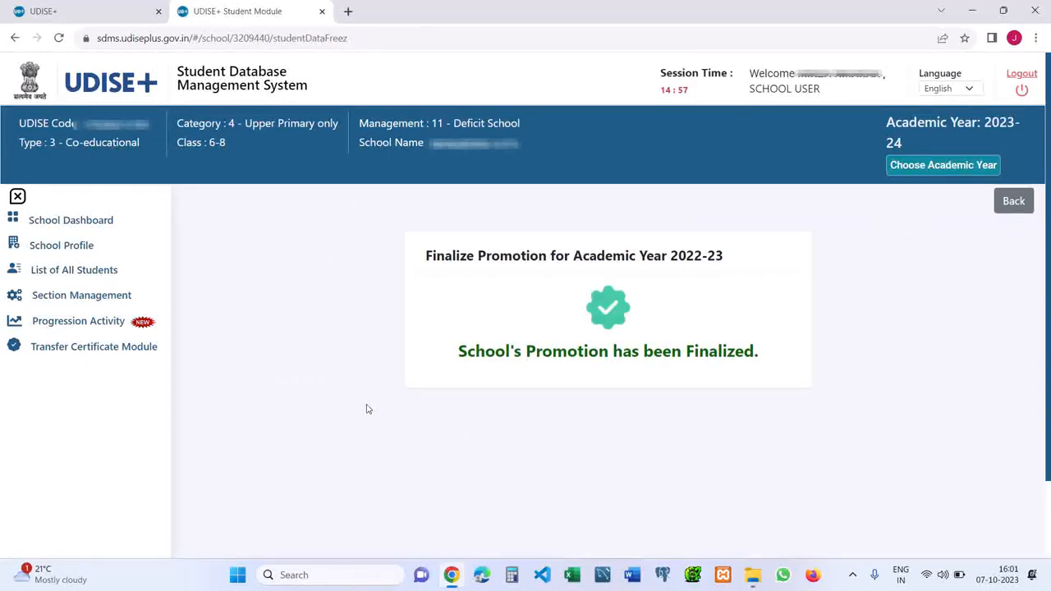
left_click(1015, 201)
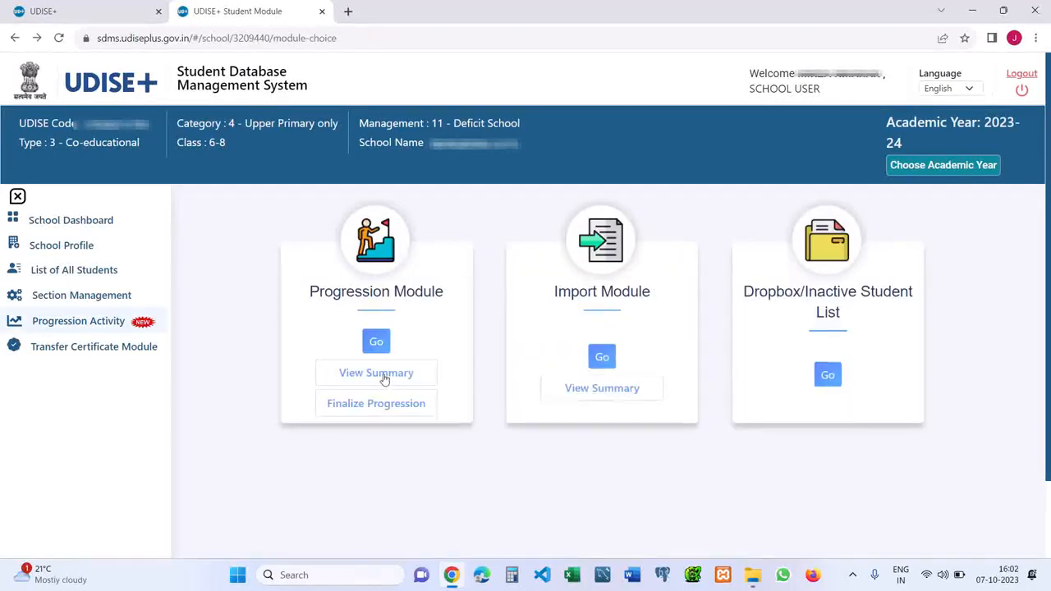
- Open the Progression Module summary and check the overall promotion status for 2022-23
left_click(383, 375)
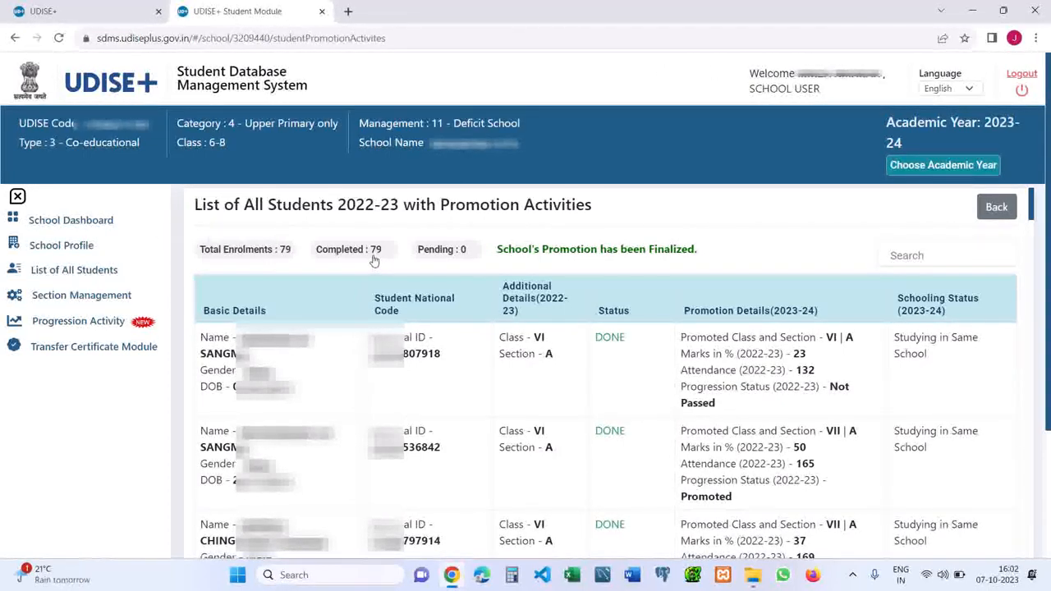
left_click_drag(504, 252, 753, 252)
left_click(753, 252)
- Examine the first listed student's progression status, promoted class, marks, attendance and 2023-24 schooling status
left_click_drag(242, 337, 248, 354)
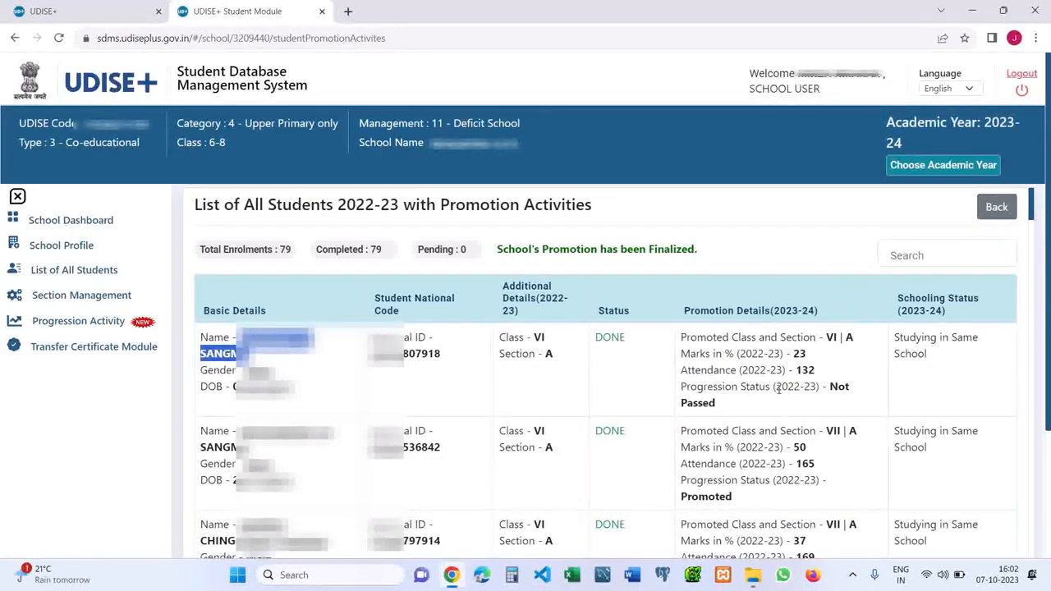
left_click_drag(828, 387, 842, 403)
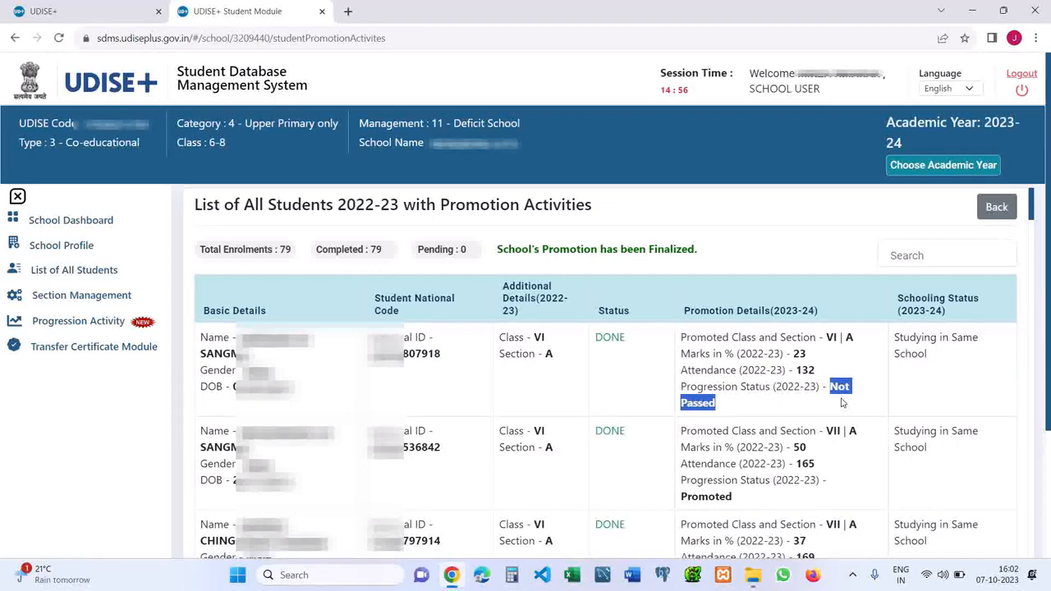
left_click(821, 341)
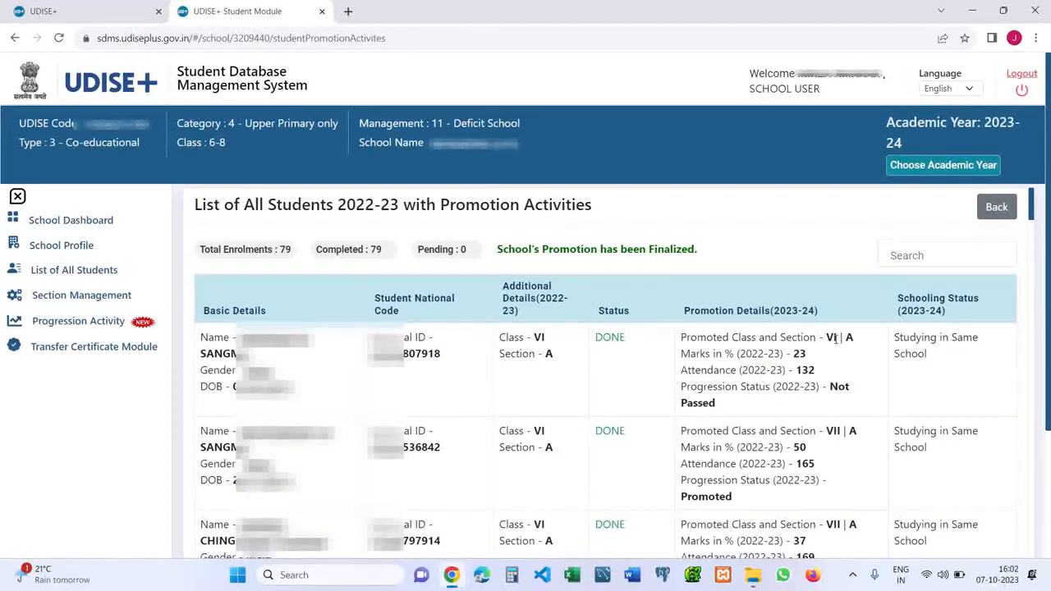
double_click(800, 354)
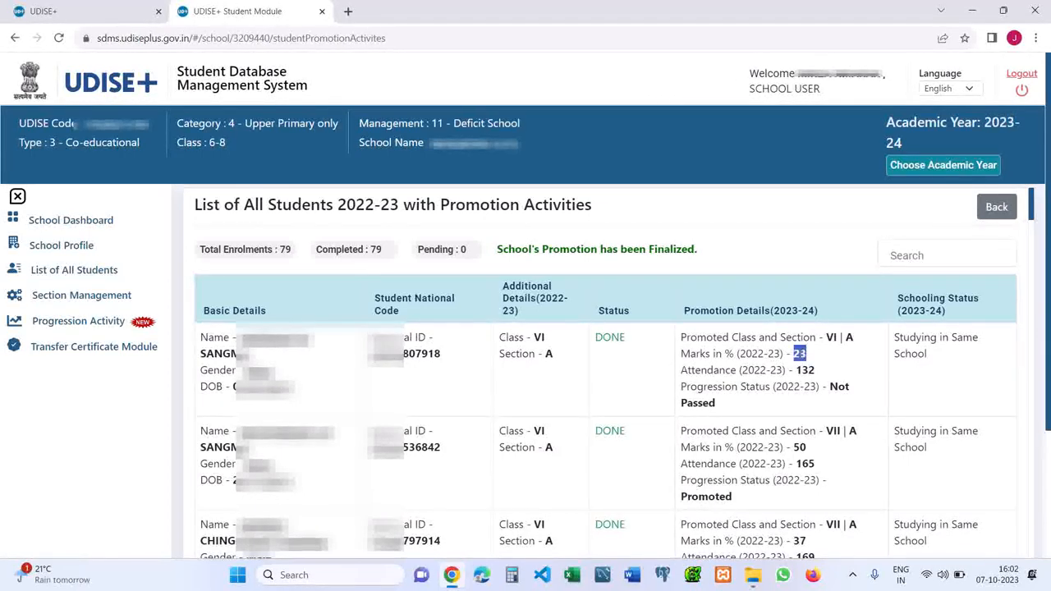
double_click(805, 370)
left_click(824, 384)
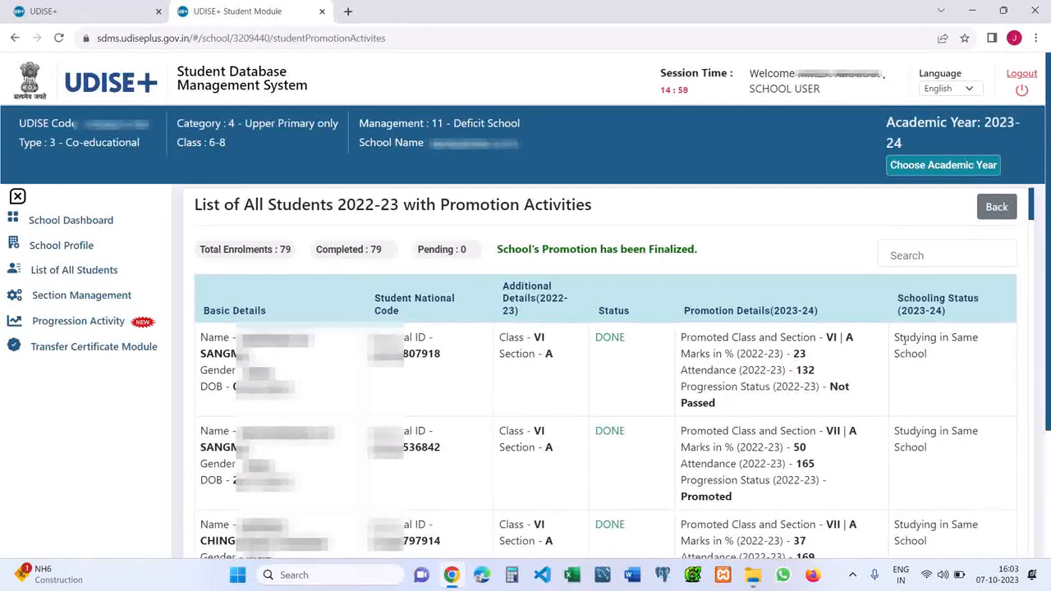
left_click_drag(904, 341, 929, 362)
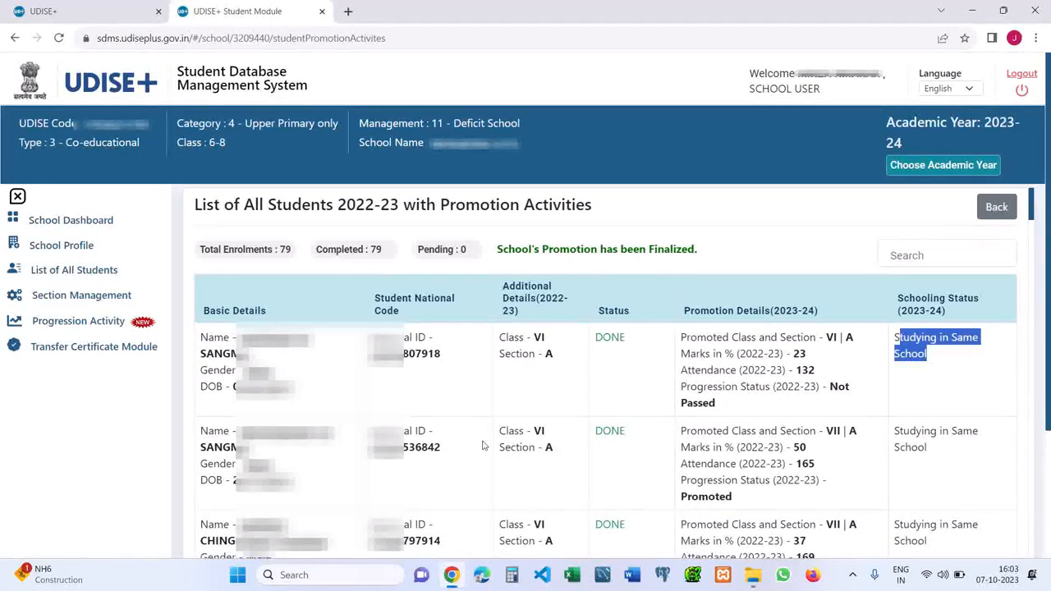
- Examine the second listed student's progression status, promoted class and section, attendance and schooling status
left_click_drag(238, 429, 263, 450)
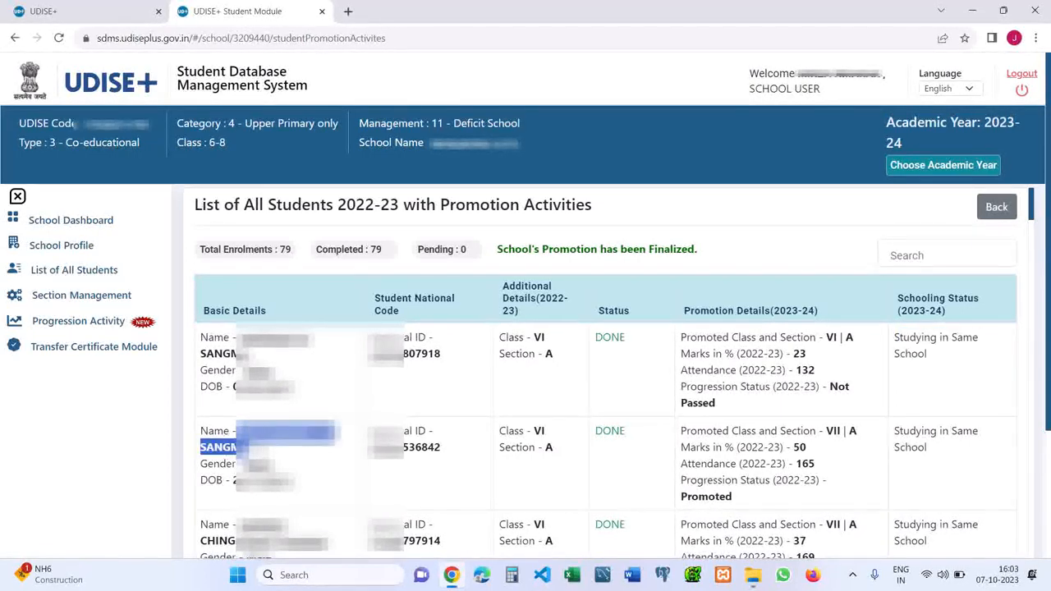
left_click(767, 495)
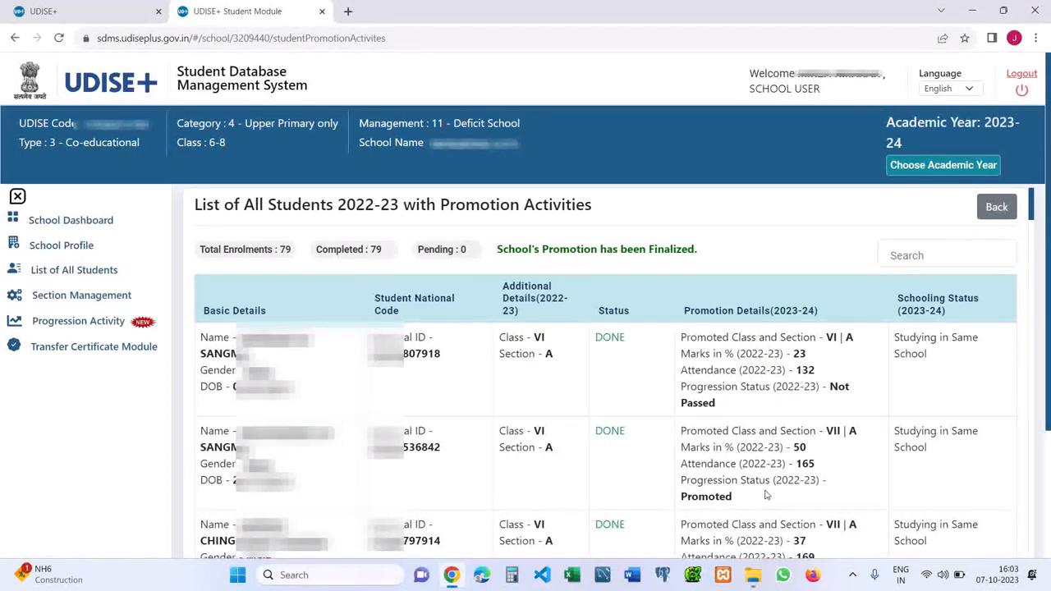
double_click(711, 495)
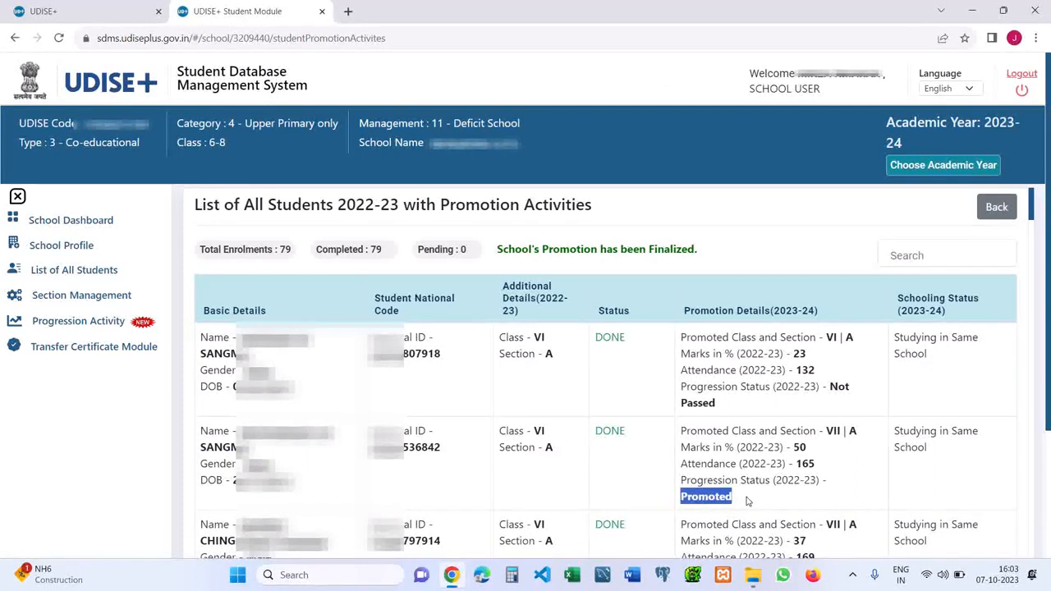
left_click(747, 501)
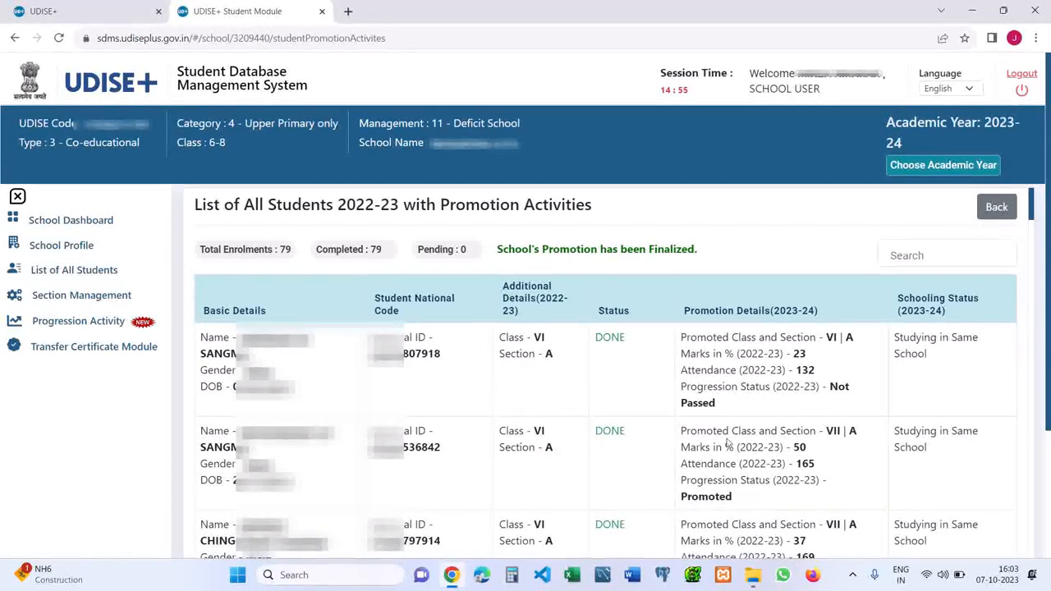
double_click(828, 431)
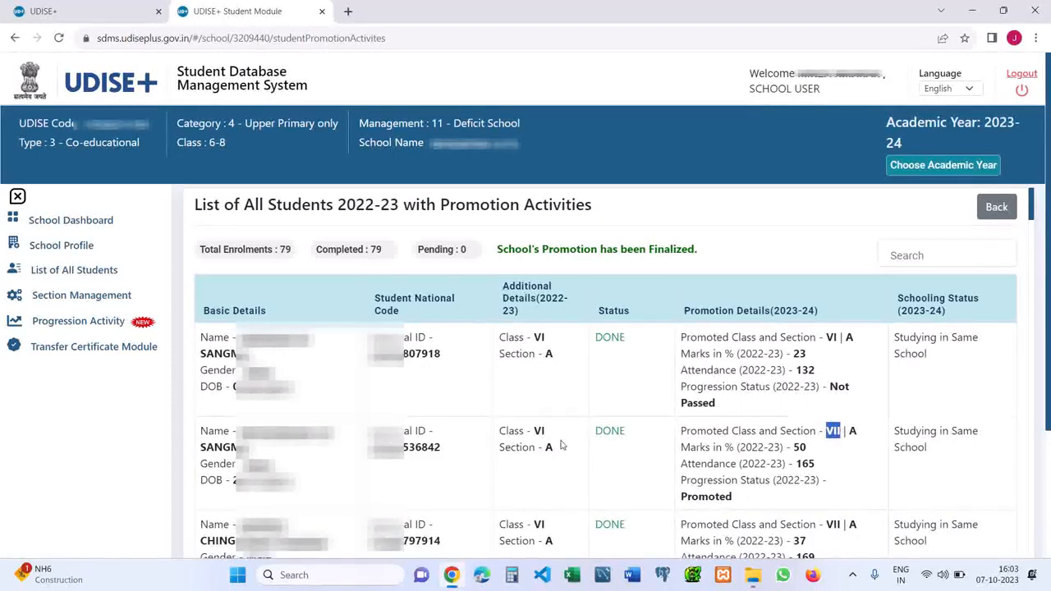
left_click(853, 431)
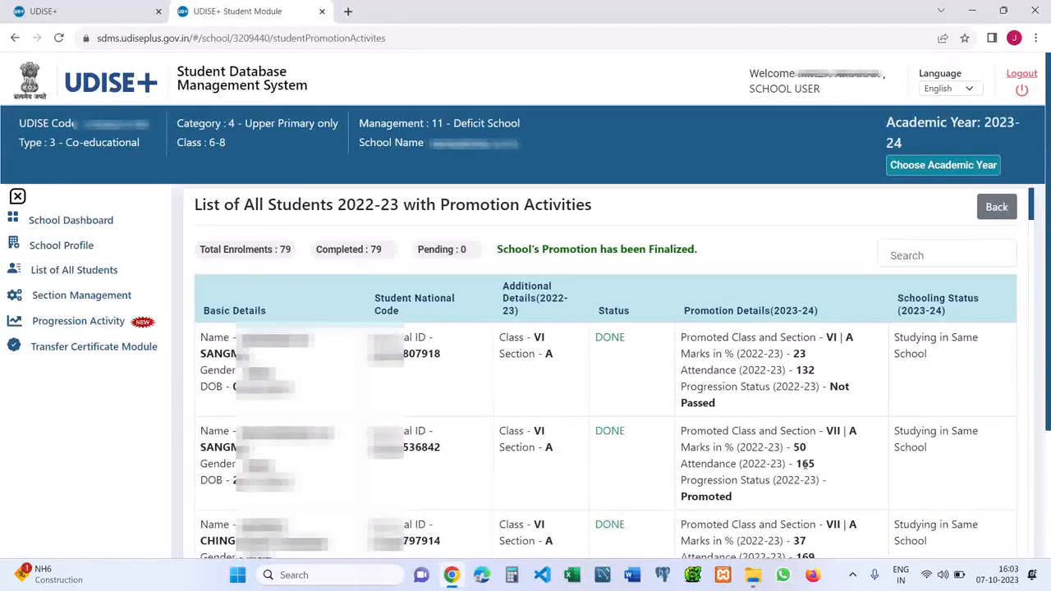
double_click(805, 463)
left_click_drag(898, 431, 929, 456)
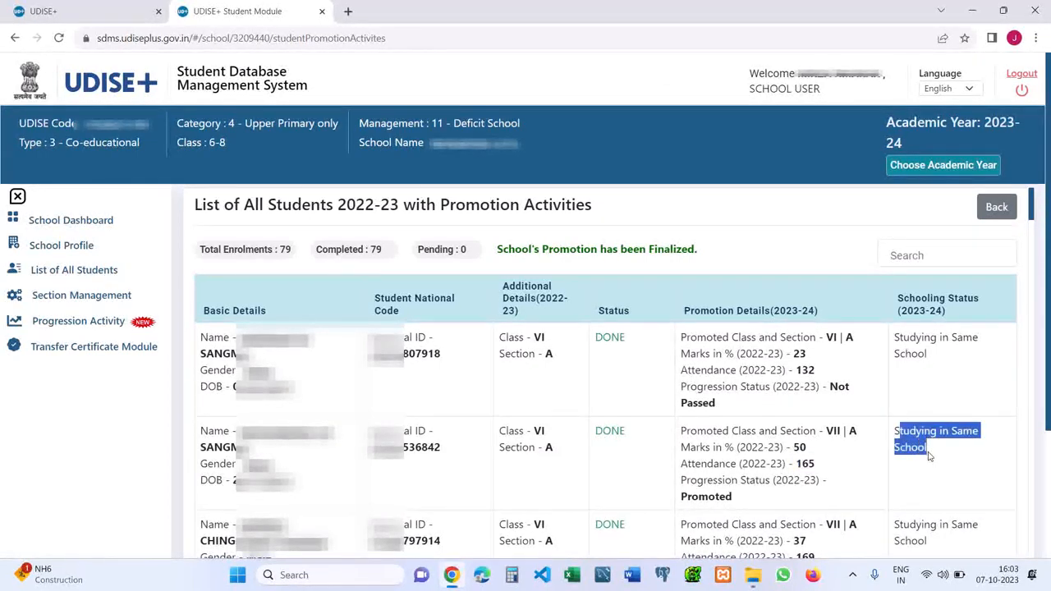
left_click(921, 448)
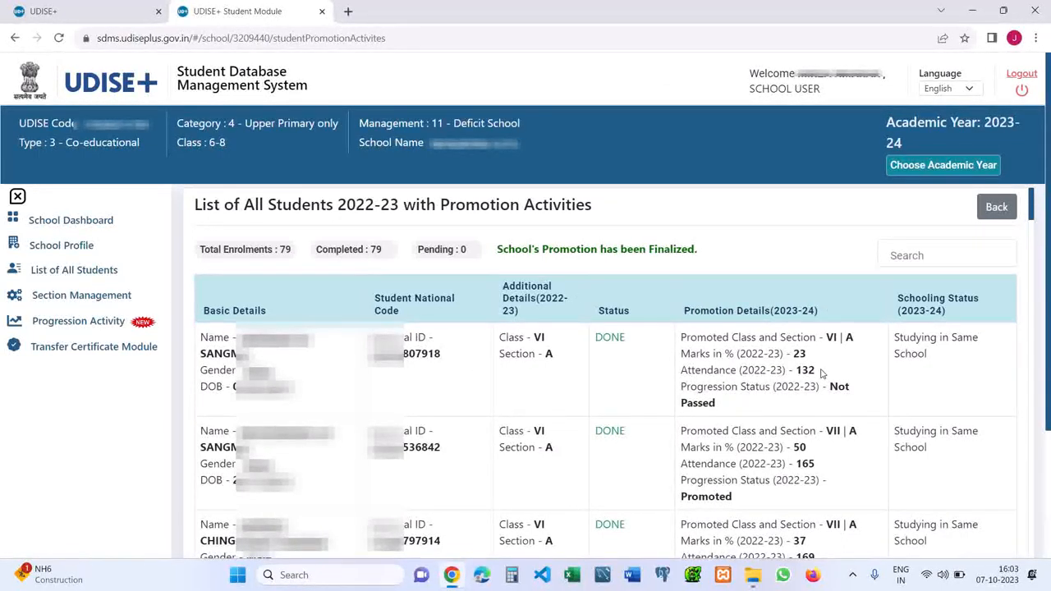
- Return to the School Dashboard and open the student list of class VI, section A, for managing
left_click(88, 220)
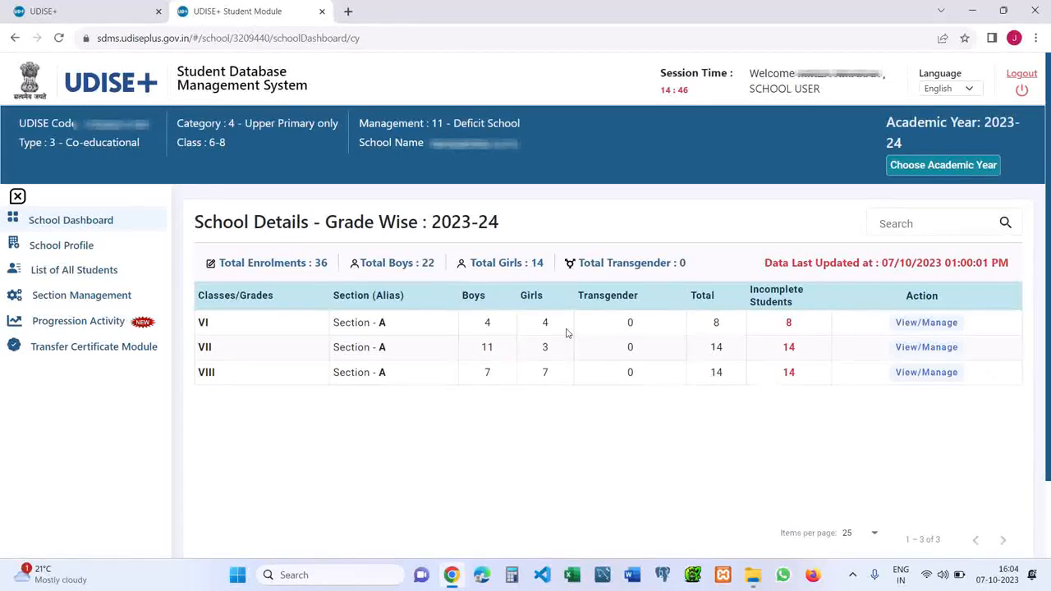
double_click(203, 322)
left_click(915, 324)
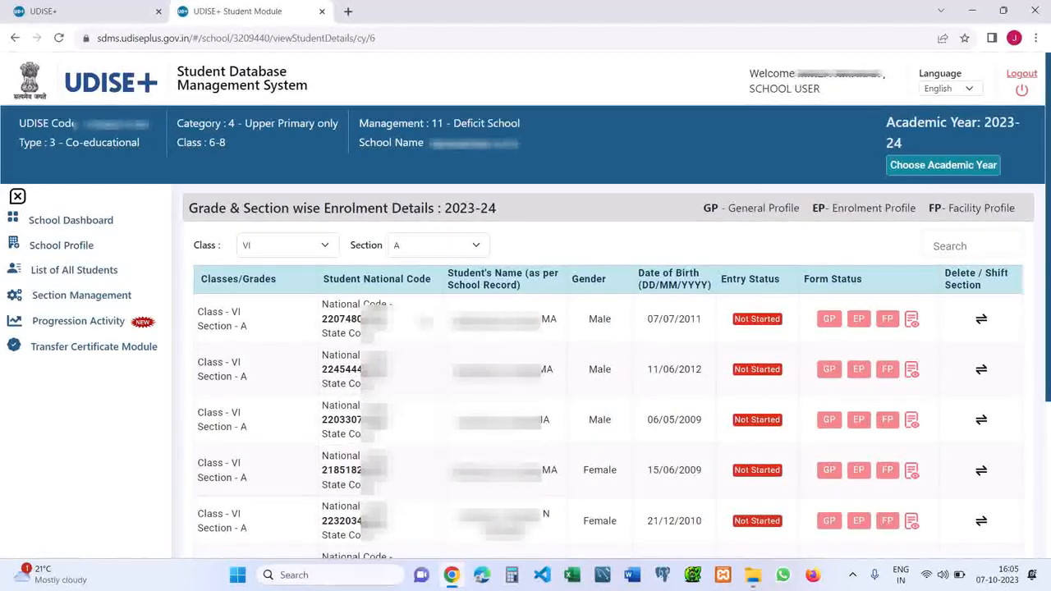
- Open the General Profile (GP) form of the first student in the class VI enrolment list
left_click_drag(454, 319, 559, 318)
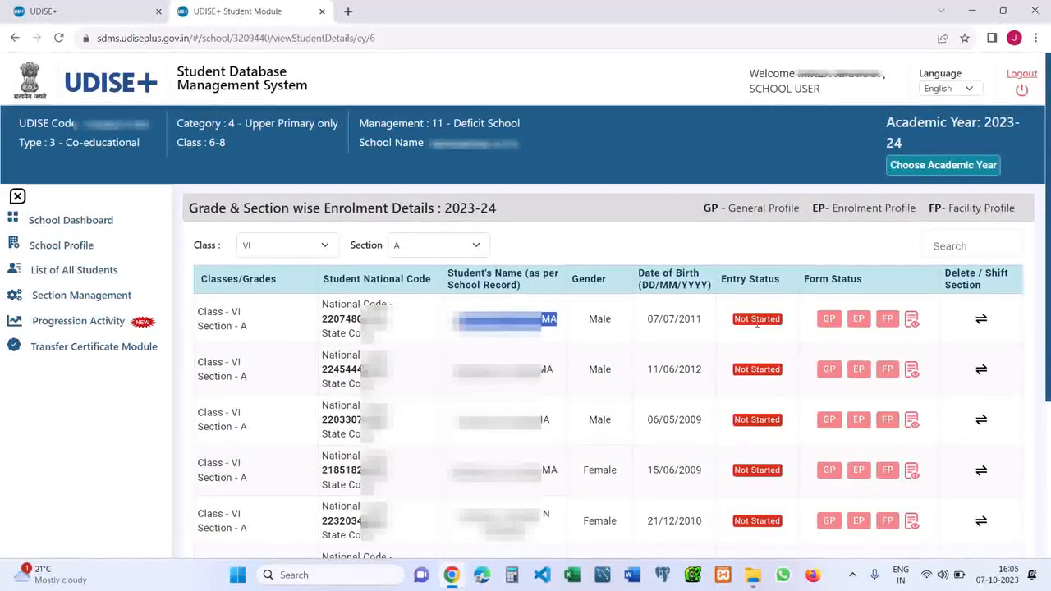
left_click(756, 285)
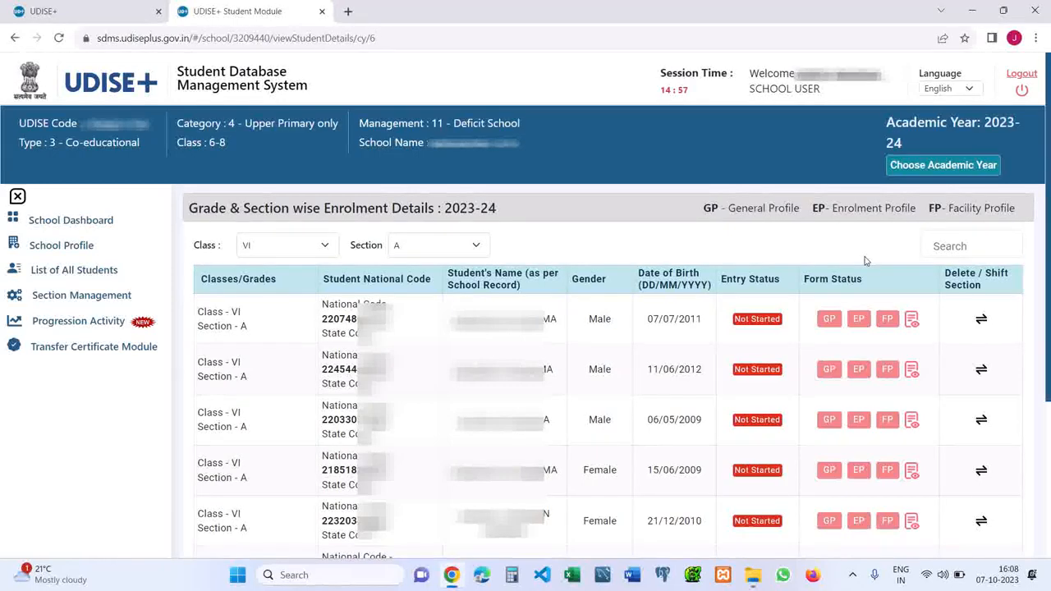
left_click(829, 321)
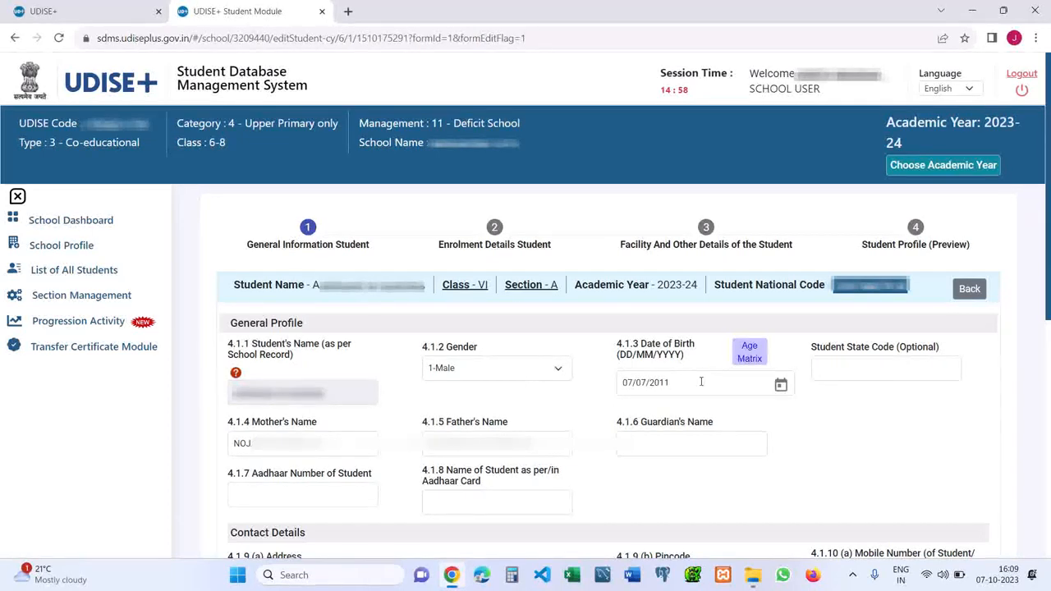
- Consult the Age Matrix and go through the Student State Code, Aadhaar number and name as per Aadhaar fields without filling them
left_click(749, 352)
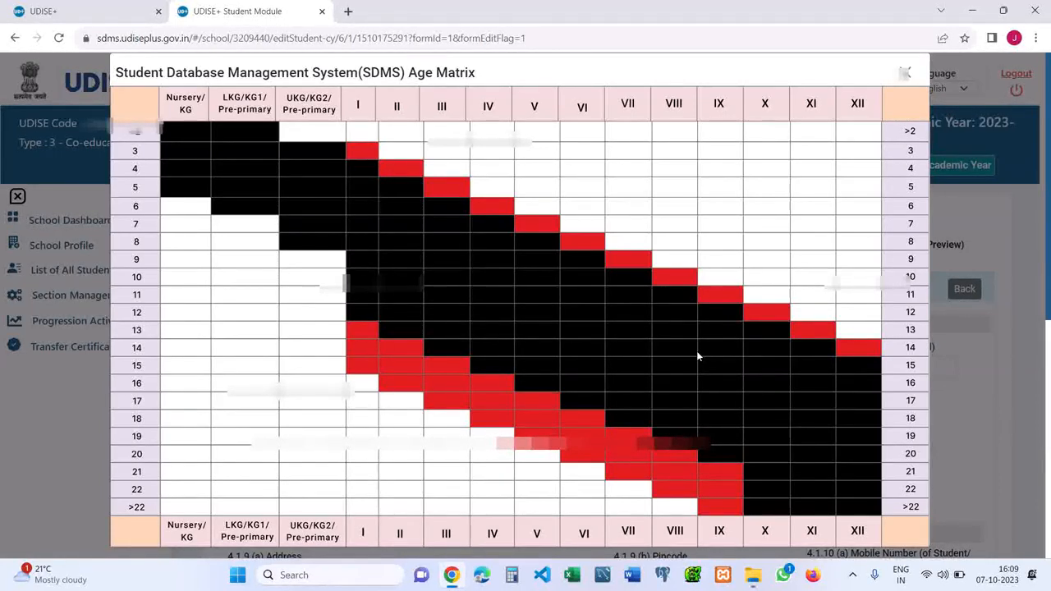
left_click(905, 74)
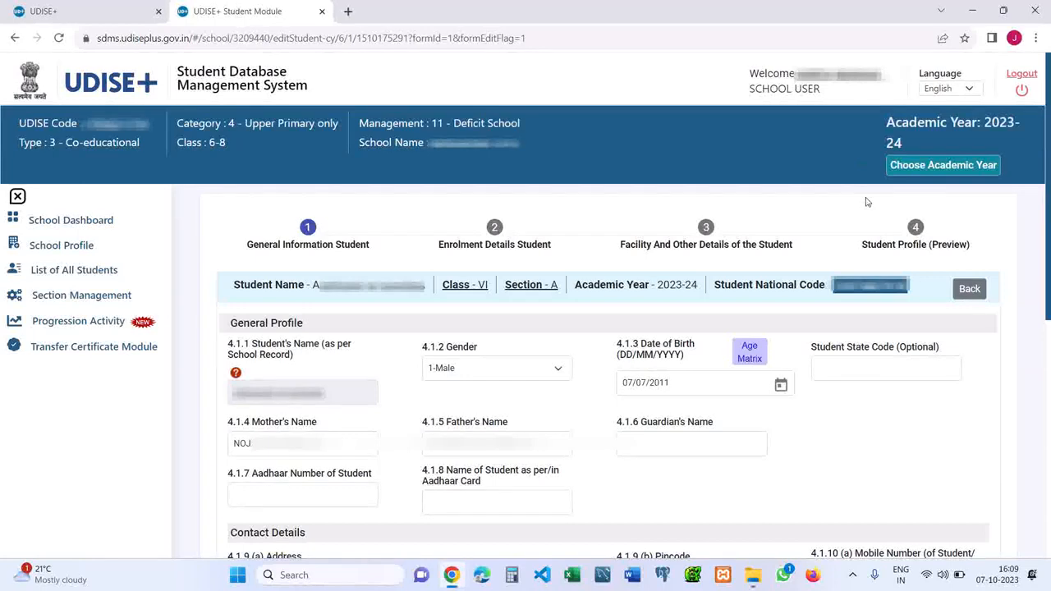
left_click(868, 377)
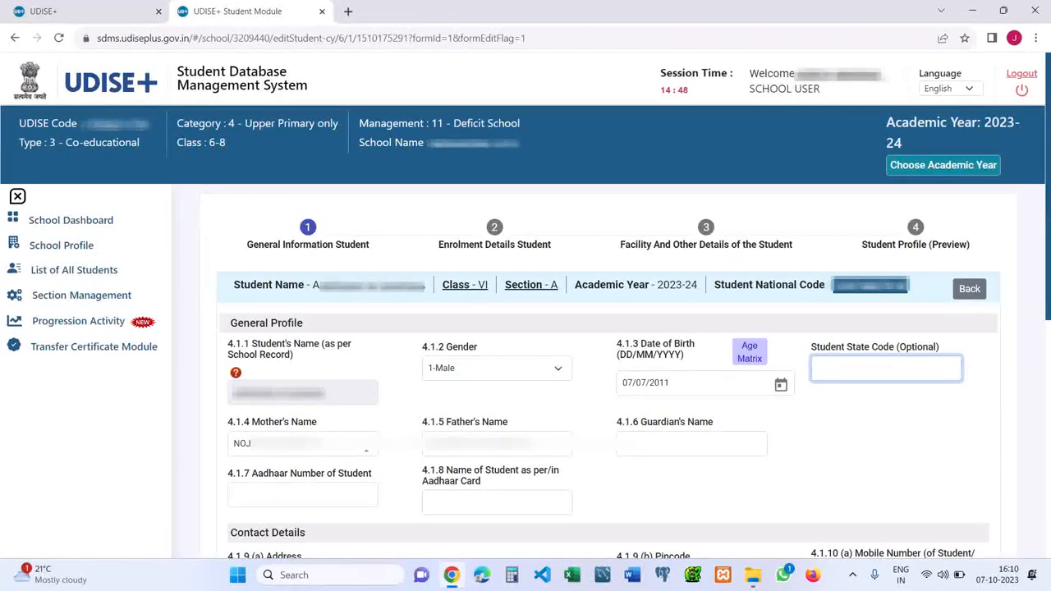
left_click(284, 494)
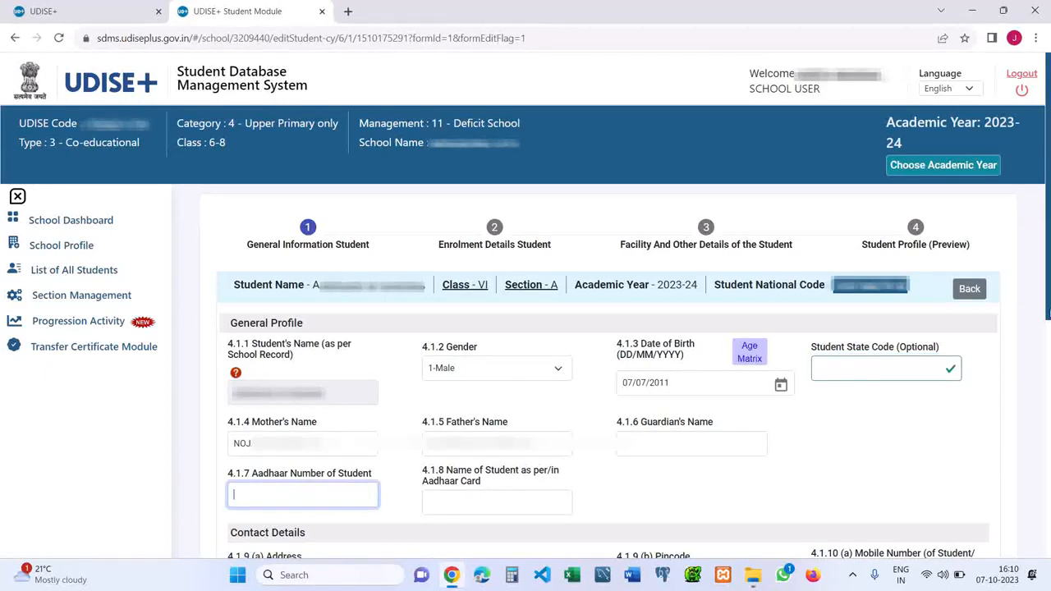
scroll(608, 369, "down", 1)
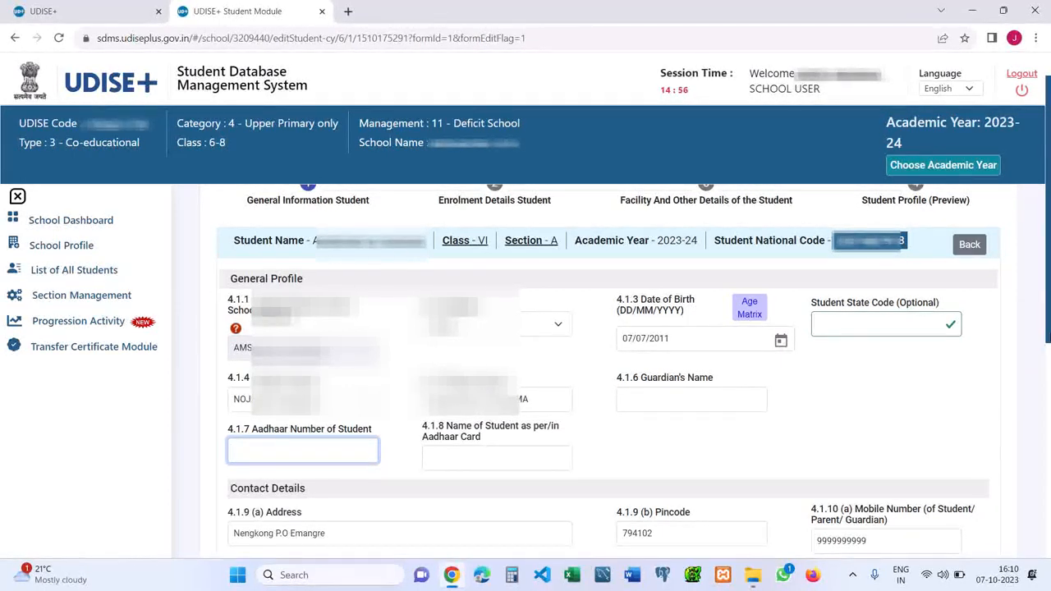
left_click(493, 460)
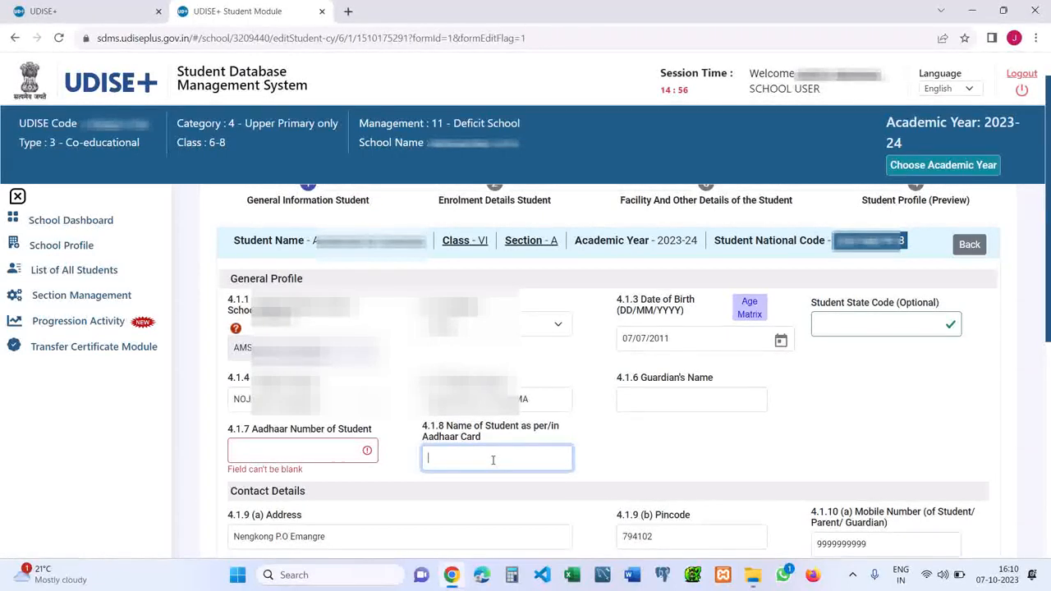
left_click(685, 456)
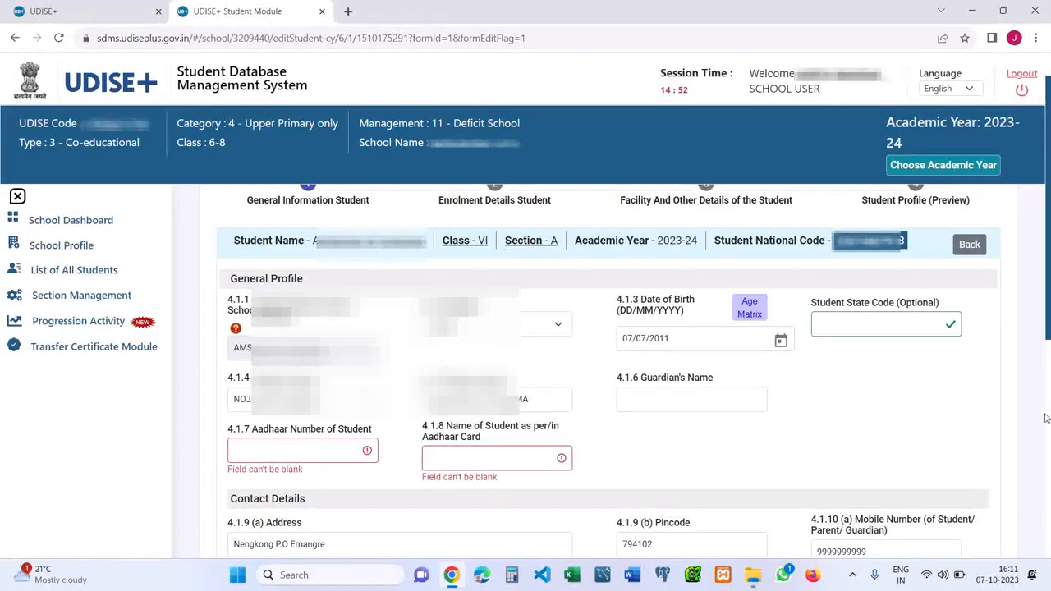
- Go through the Contact Details fields for address, pincode, mobile numbers and contact email-id without changing them
scroll(1045, 418, "down", 2)
scroll(607, 369, "down", 5)
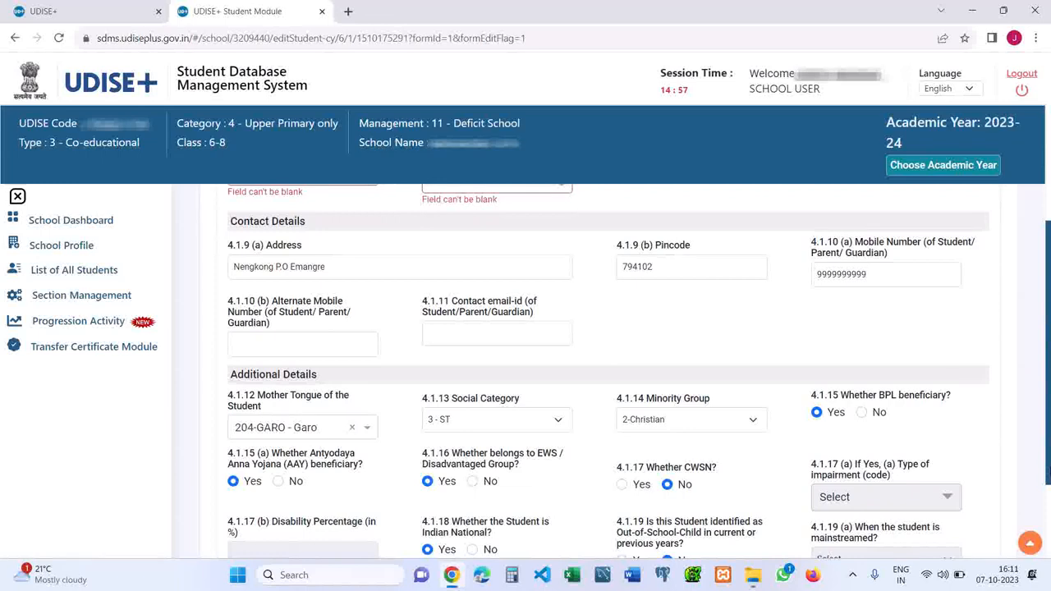
left_click(539, 266)
left_click(677, 259)
left_click(895, 274)
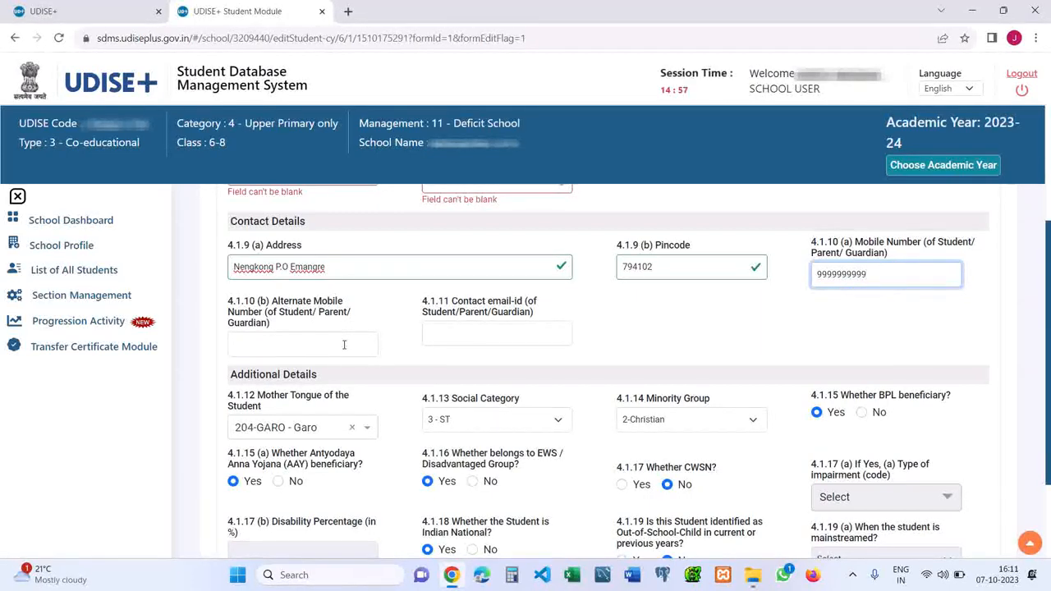
left_click(475, 342)
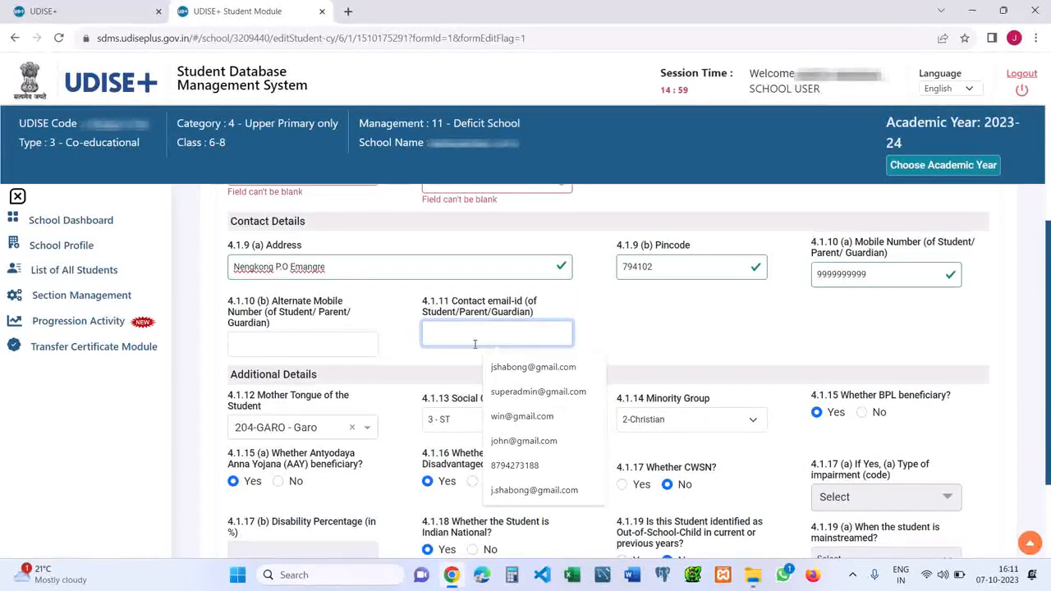
left_click(771, 354)
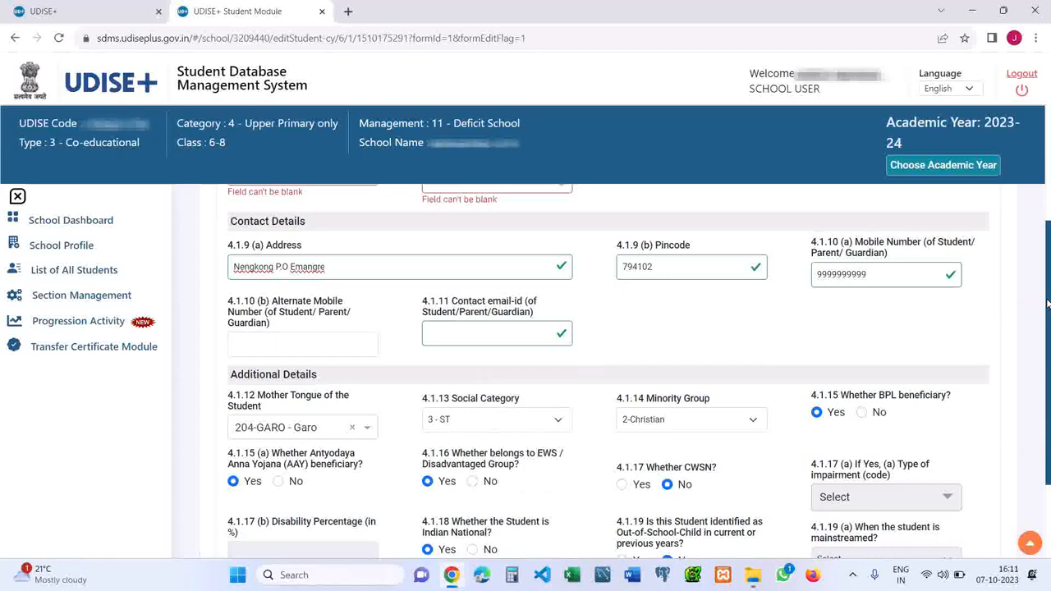
- Set the Out-of-School-Child question (4.1.19) to Yes and consult the options for when the student is mainstreamed without choosing one
scroll(1047, 304, "down", 2)
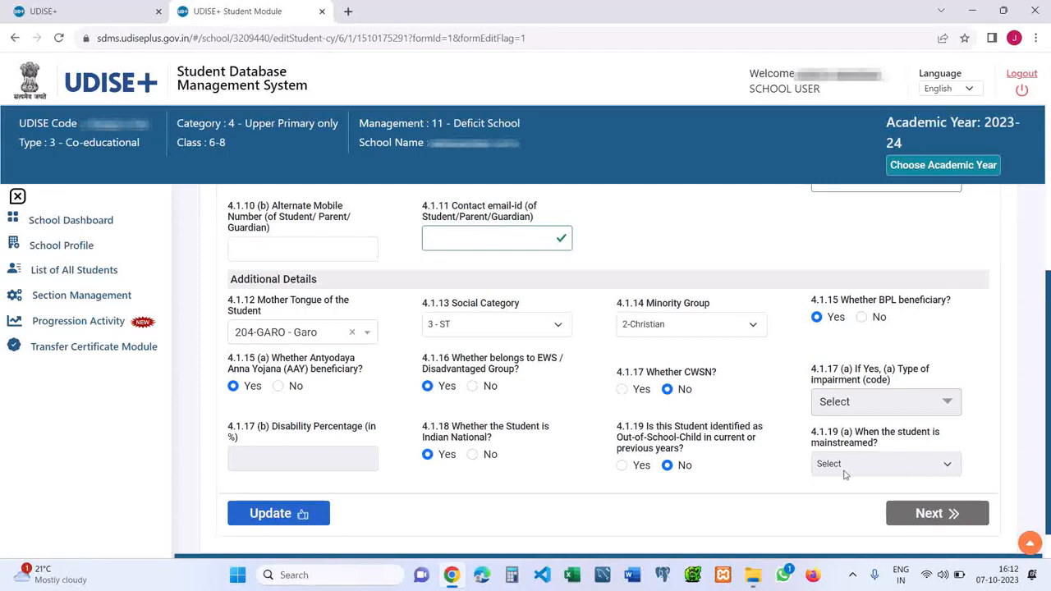
left_click(621, 466)
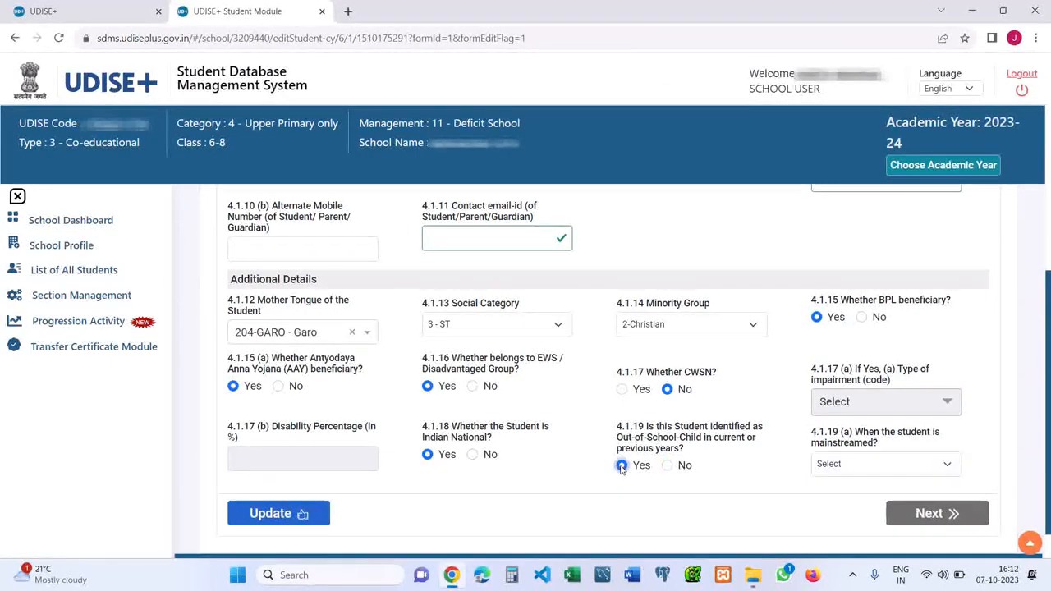
left_click(860, 465)
left_click(746, 468)
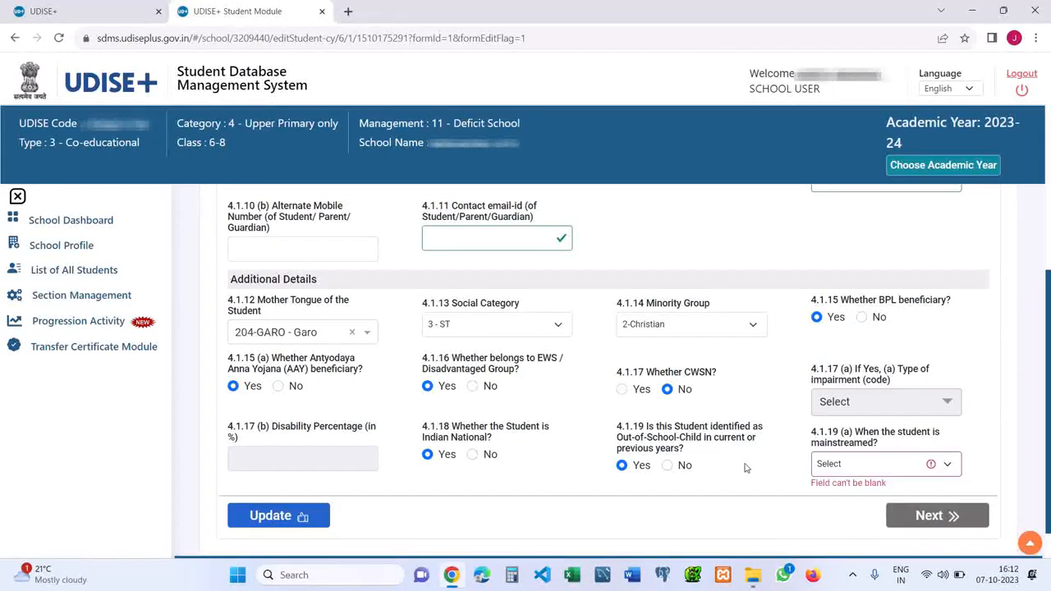
- Open the Enrolment Details section and go through the Admission Number, Roll Number, Medium of Instruction and previous-year fields without filling them
left_click_drag(1047, 404, 1048, 251)
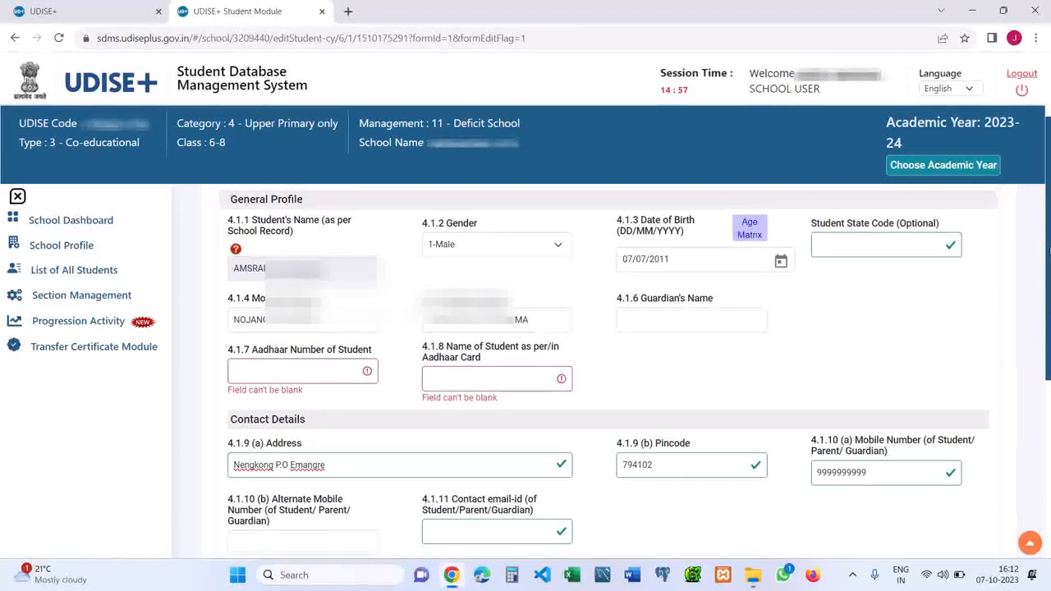
scroll(519, 501, "down", 4)
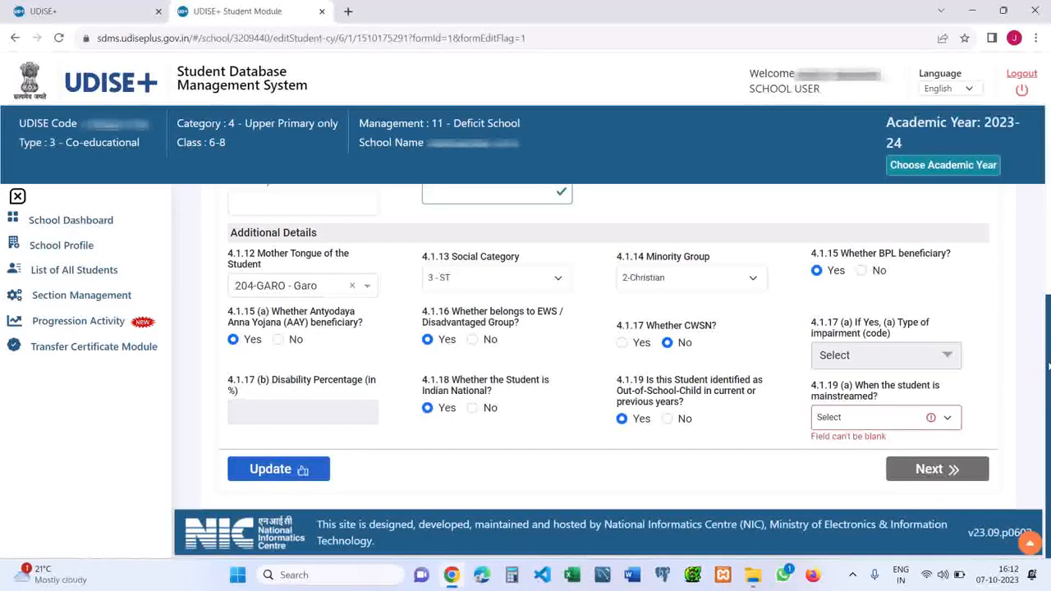
left_click_drag(1048, 367, 1044, 119)
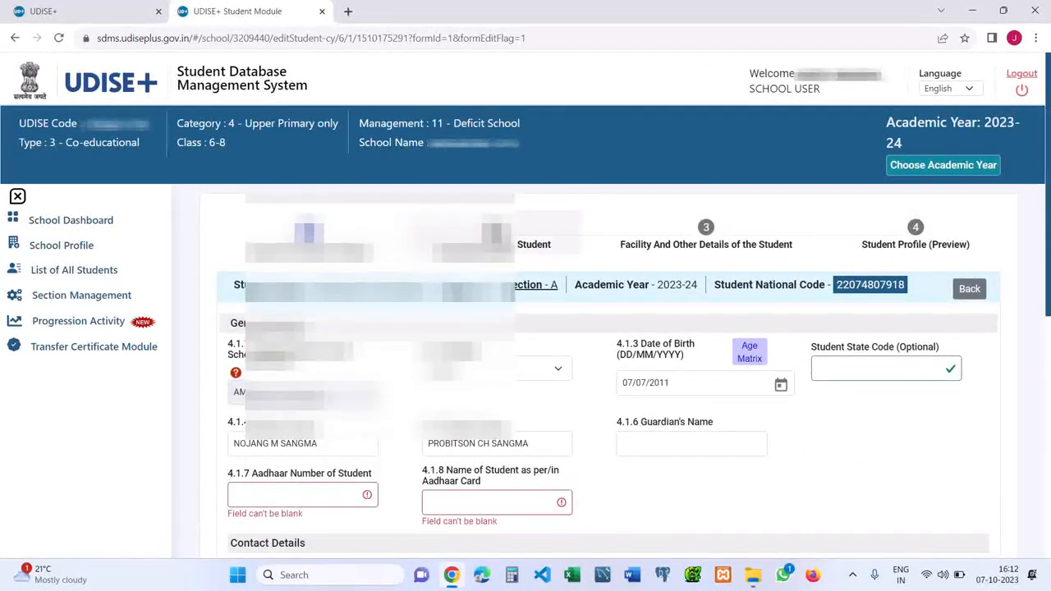
left_click(501, 236)
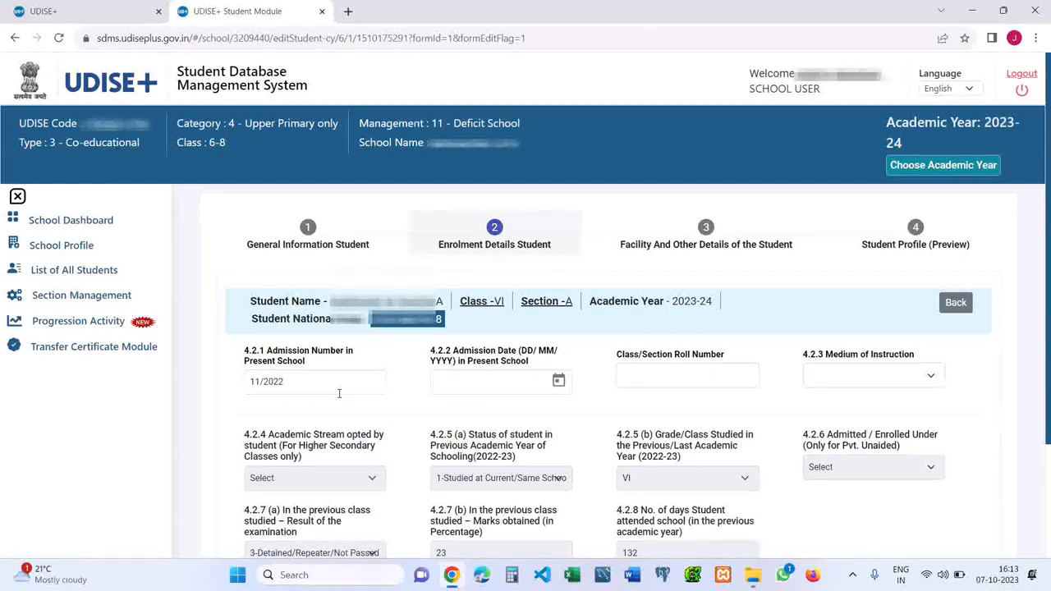
left_click(367, 386)
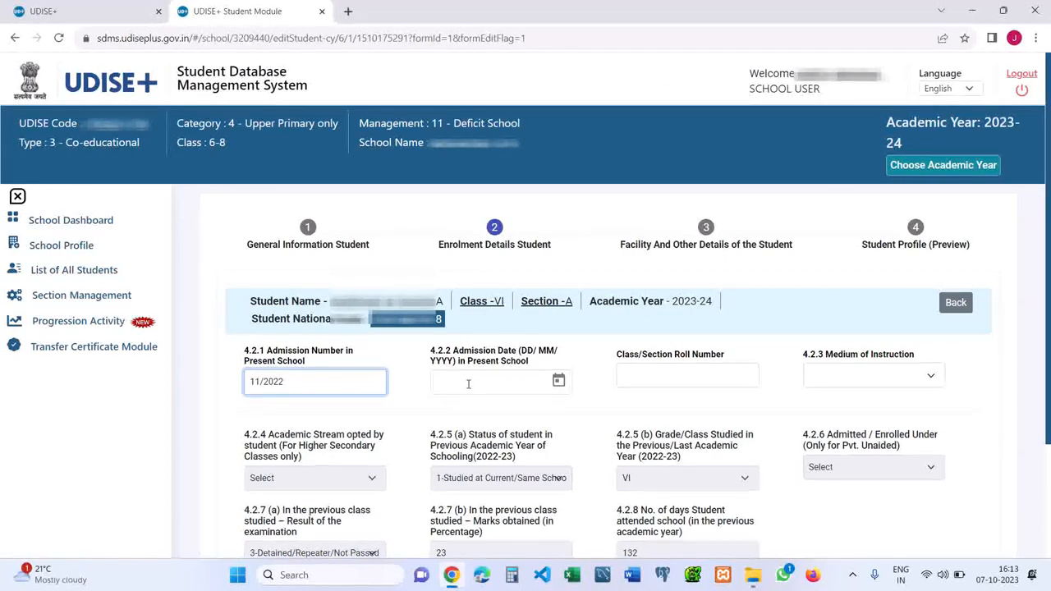
left_click(673, 381)
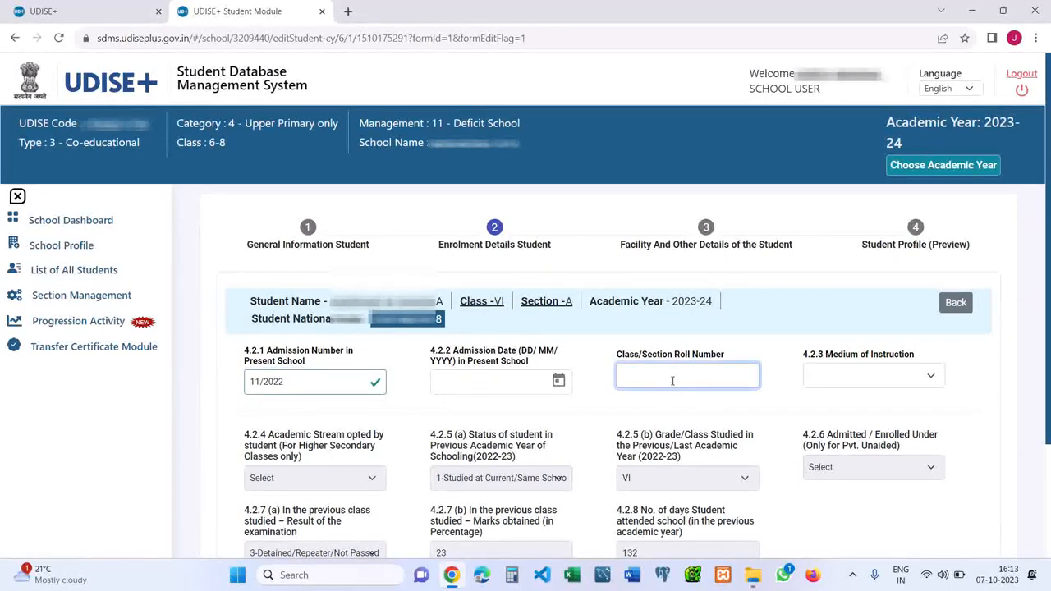
left_click(925, 376)
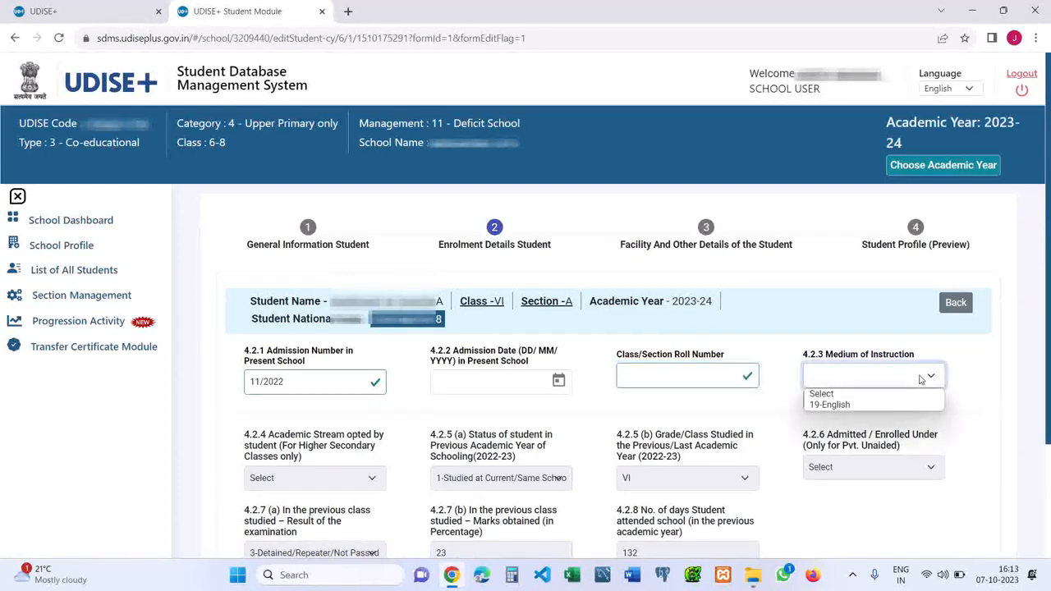
scroll(1048, 338, "down", 3)
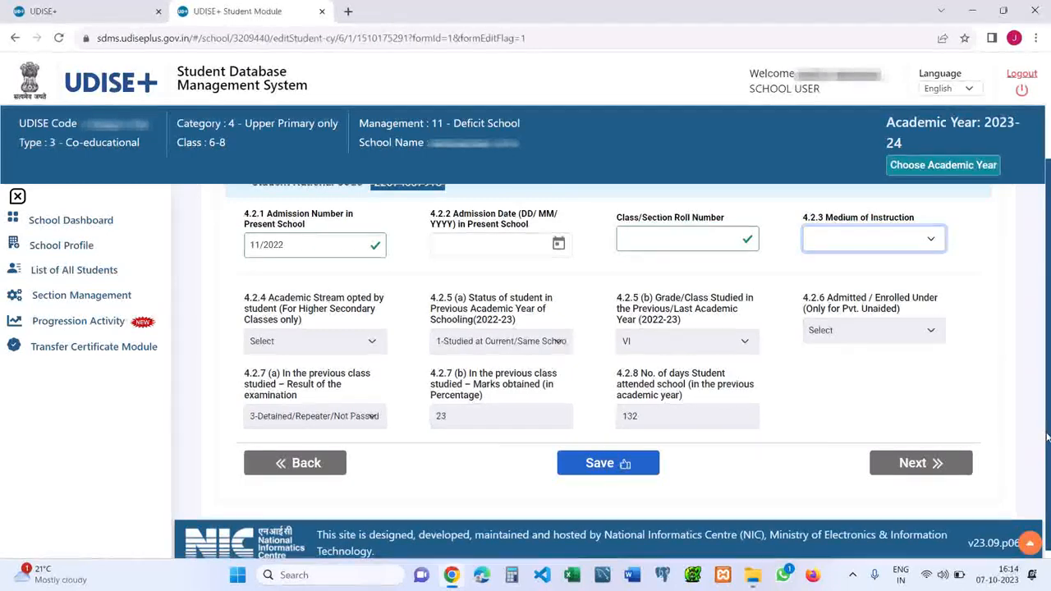
- Open the Facility And Other Details section and answer No to whether facilities are provided to the student (4.3.1)
scroll(673, 230, "up", 2)
left_click(689, 245)
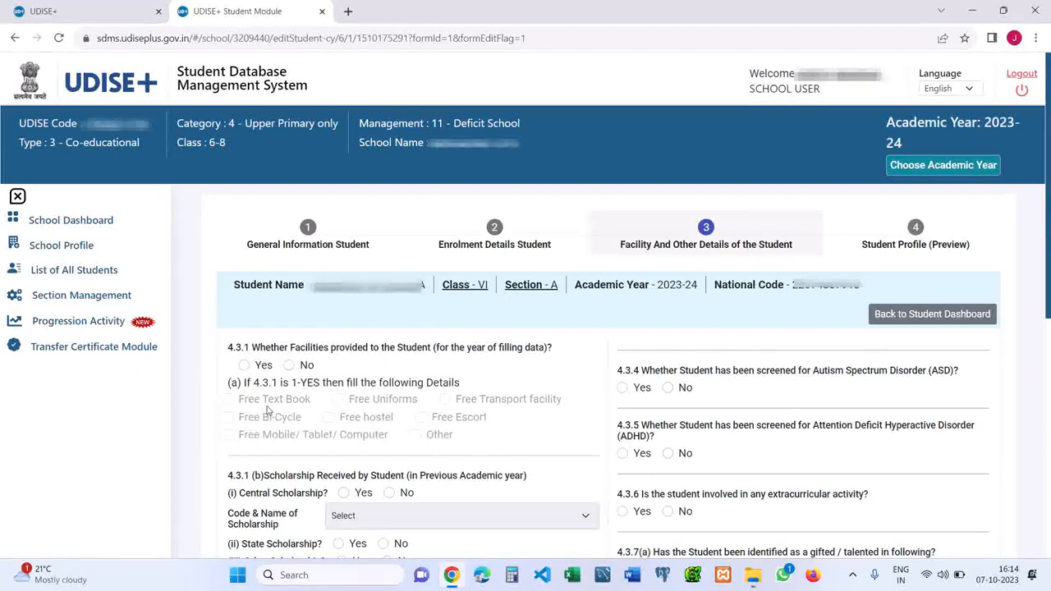
left_click(245, 365)
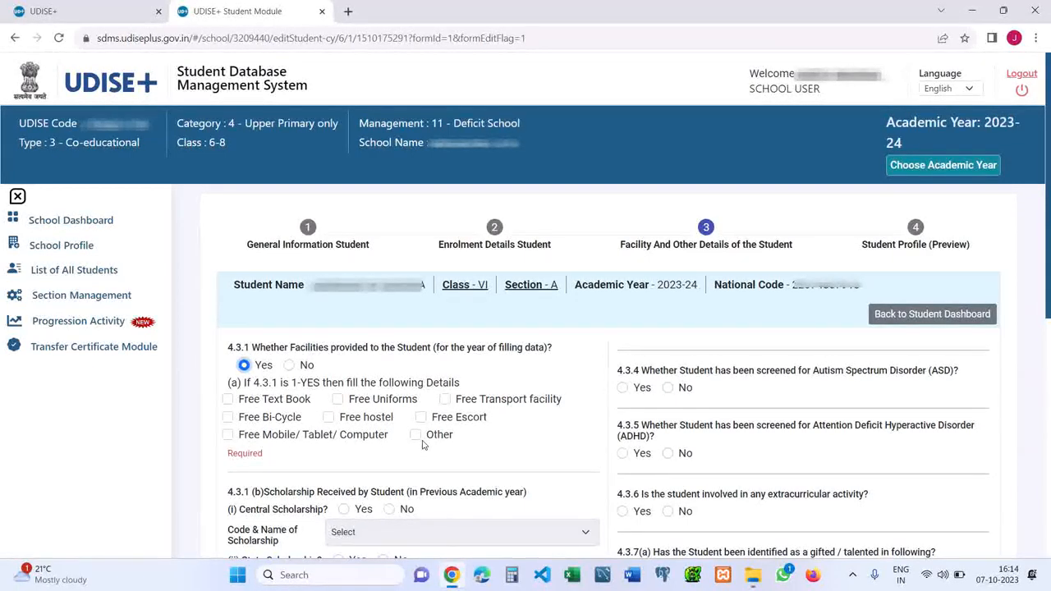
left_click(304, 367)
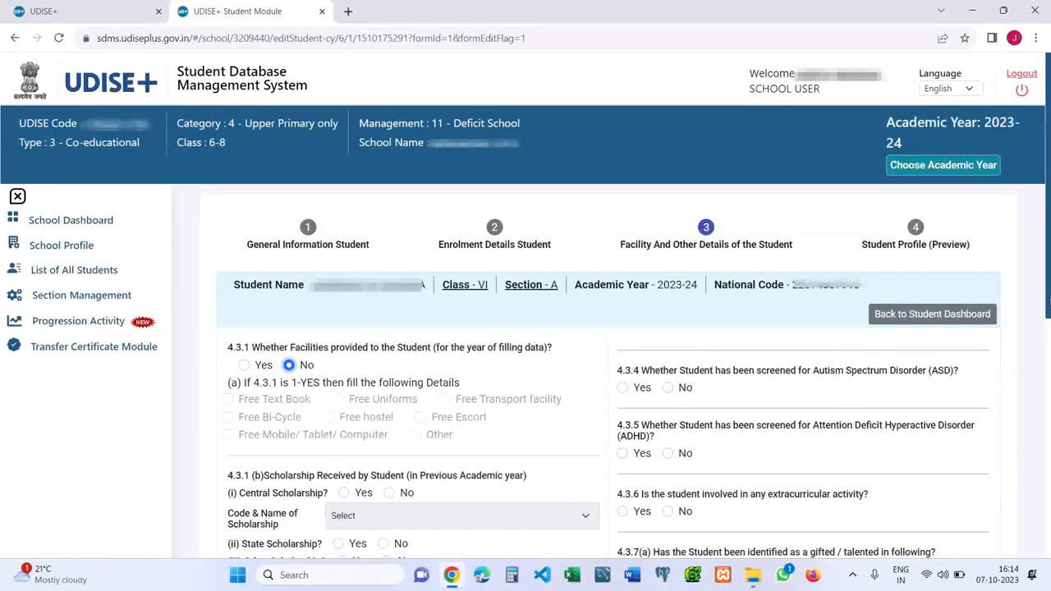
- Examine the scholarship, CWSN, SLD, ASD, ADHD, extracurricular, gifted student, NCC/NSS and digital device questions in the facility form
scroll(1047, 322, "down", 1)
scroll(1047, 322, "down", 3)
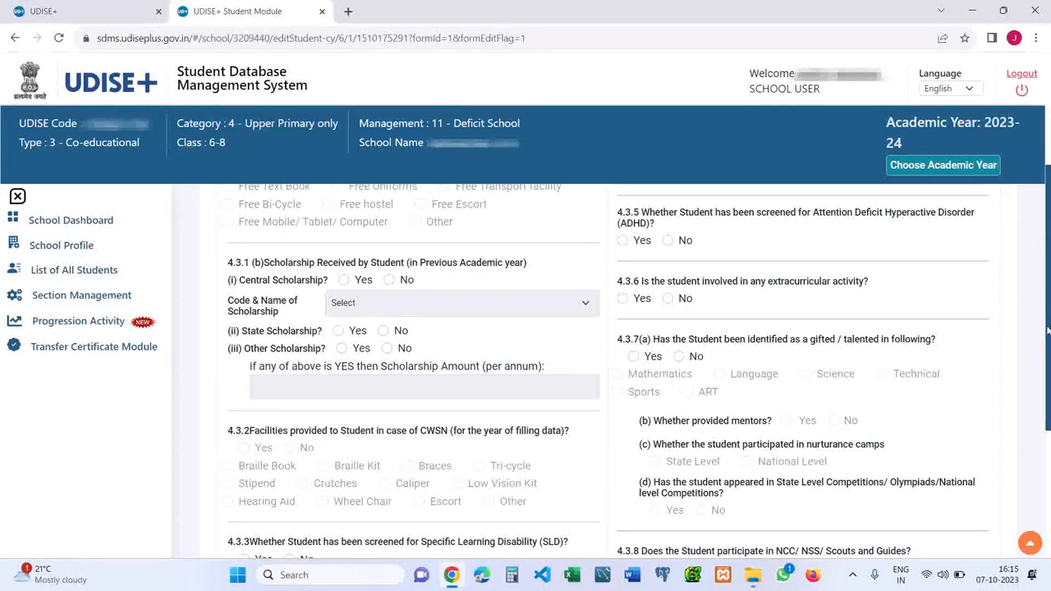
scroll(1047, 330, "down", 1)
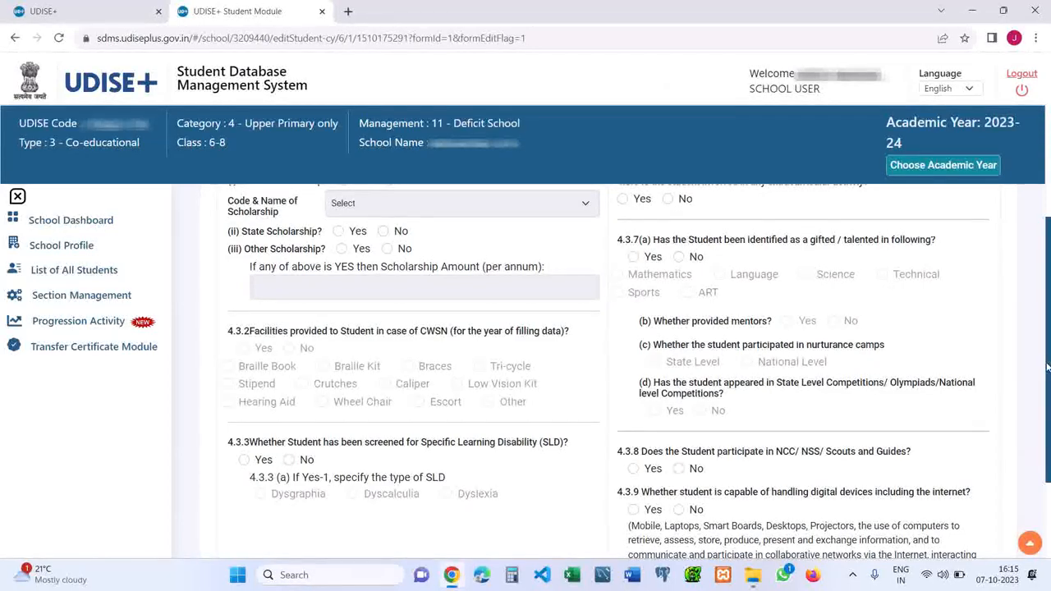
scroll(851, 289, "up", 3)
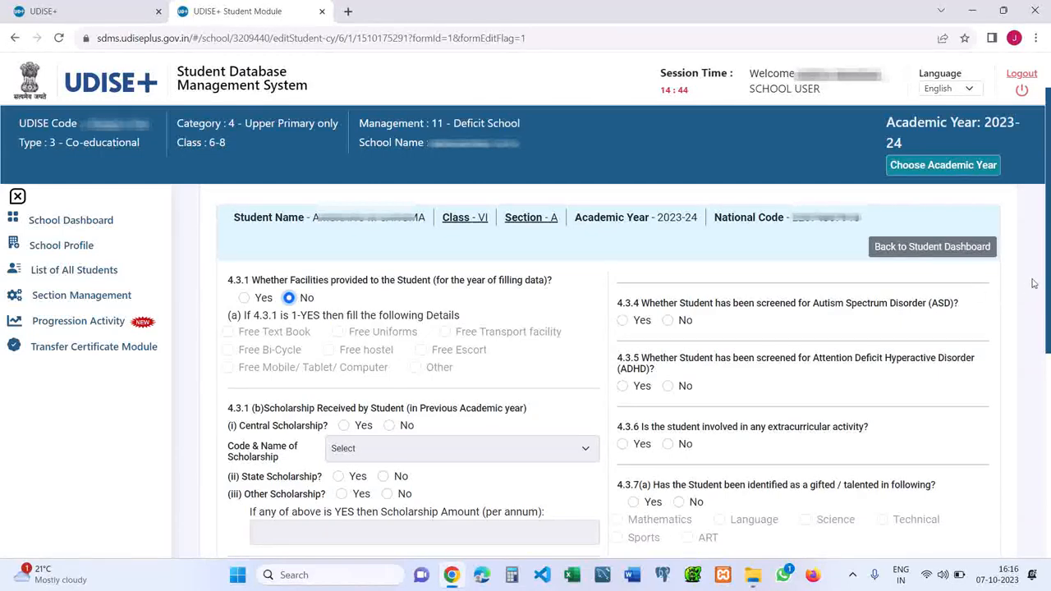
left_click_drag(1049, 261, 1048, 304)
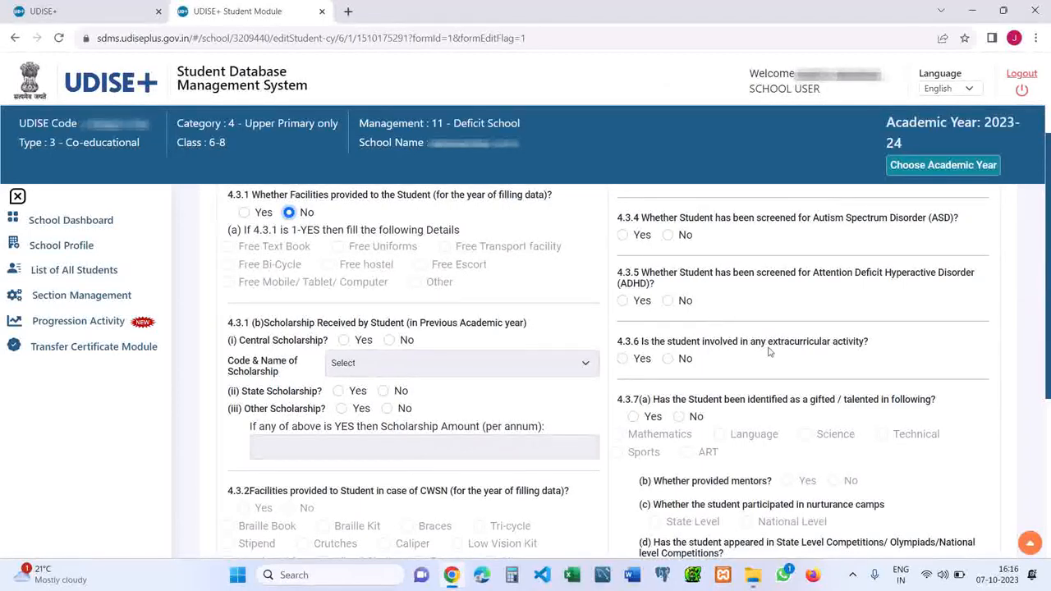
scroll(1049, 355, "down", 2)
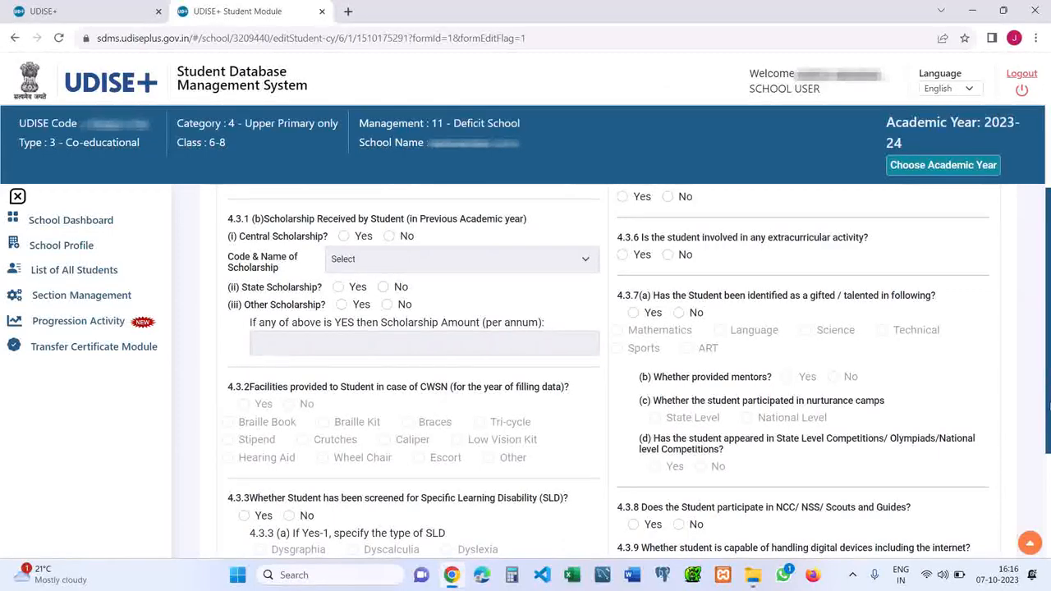
scroll(1048, 406, "down", 1)
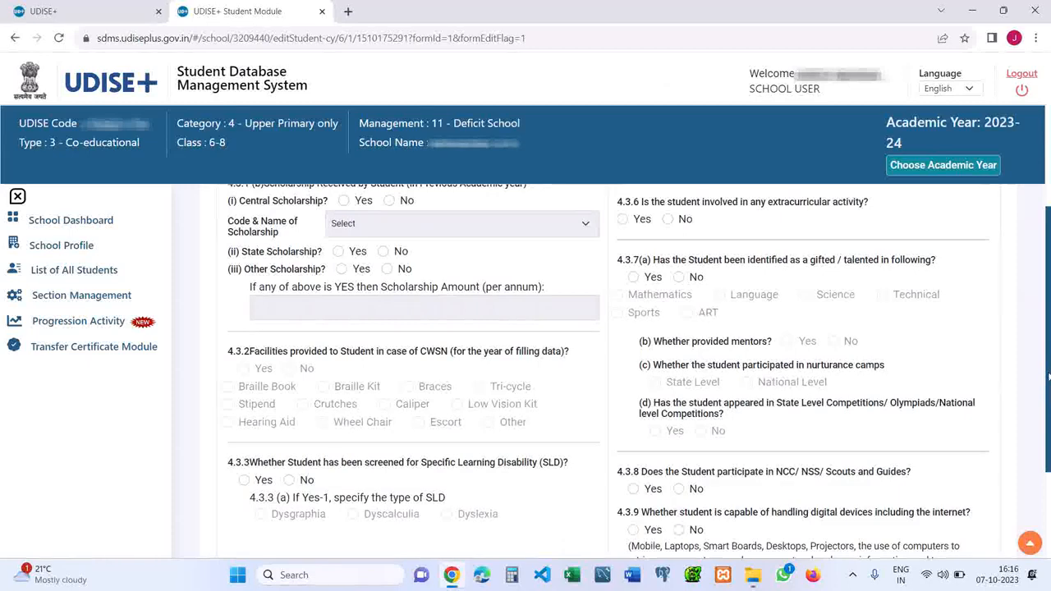
scroll(1049, 376, "down", 3)
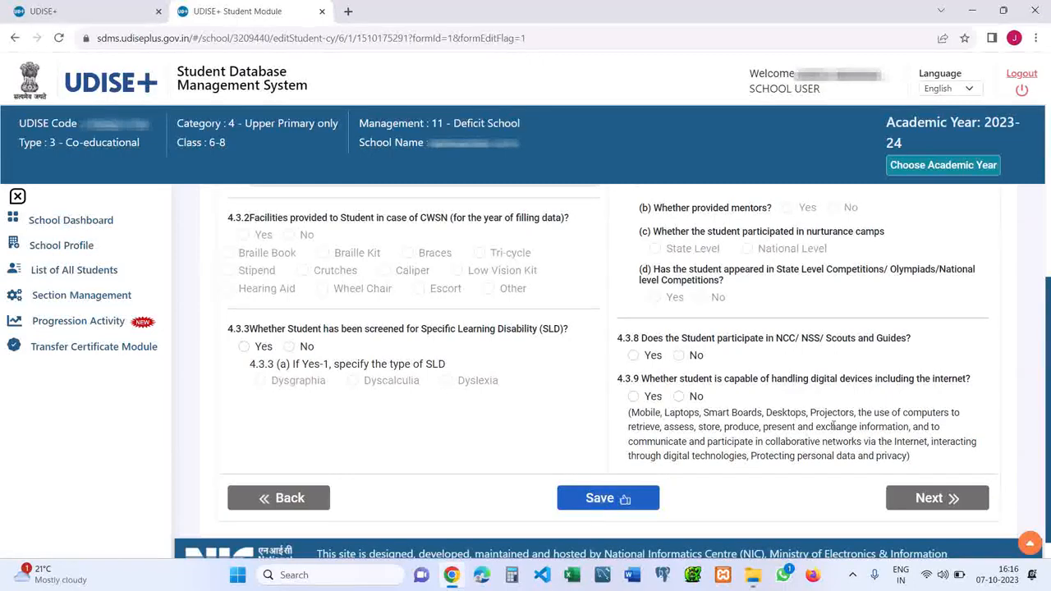
- Open the Student Profile preview and review the student's data down to the Complete Data option
left_click_drag(1048, 349, 1047, 74)
left_click(909, 234)
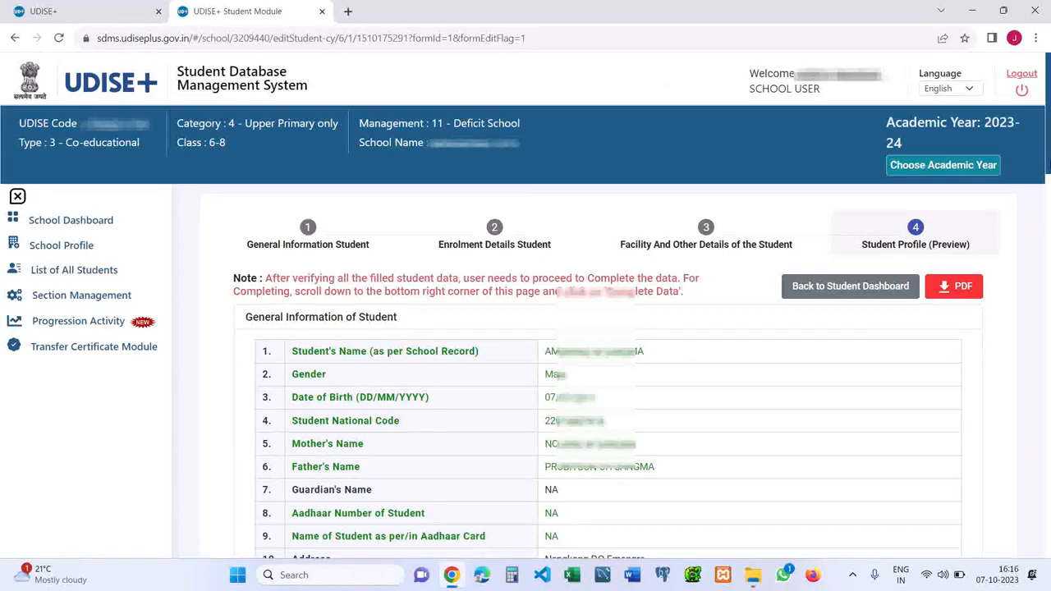
scroll(607, 369, "down", 3)
scroll(608, 369, "down", 1)
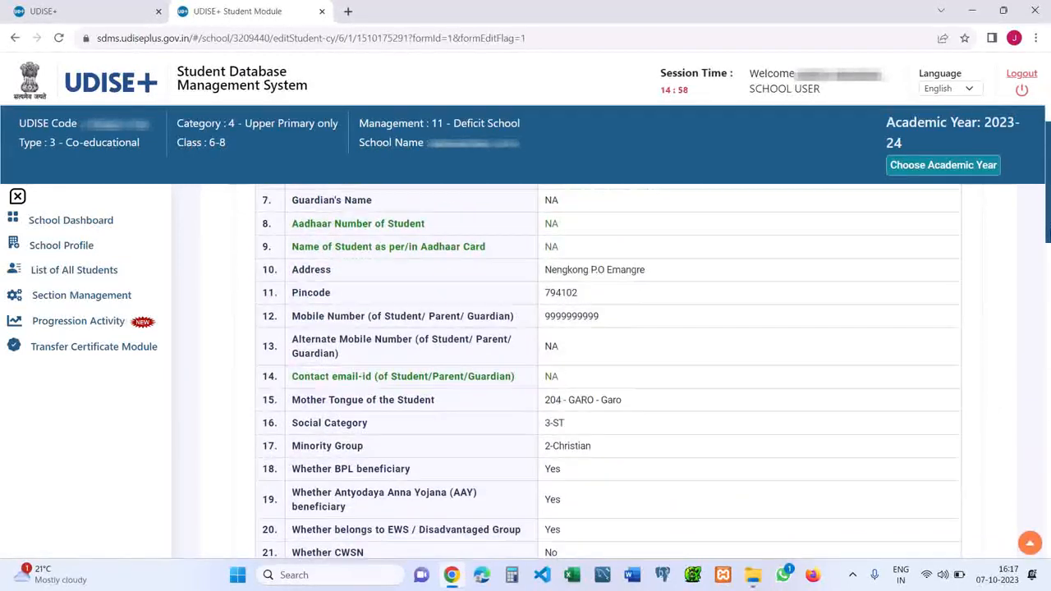
left_click_drag(1048, 224, 1048, 493)
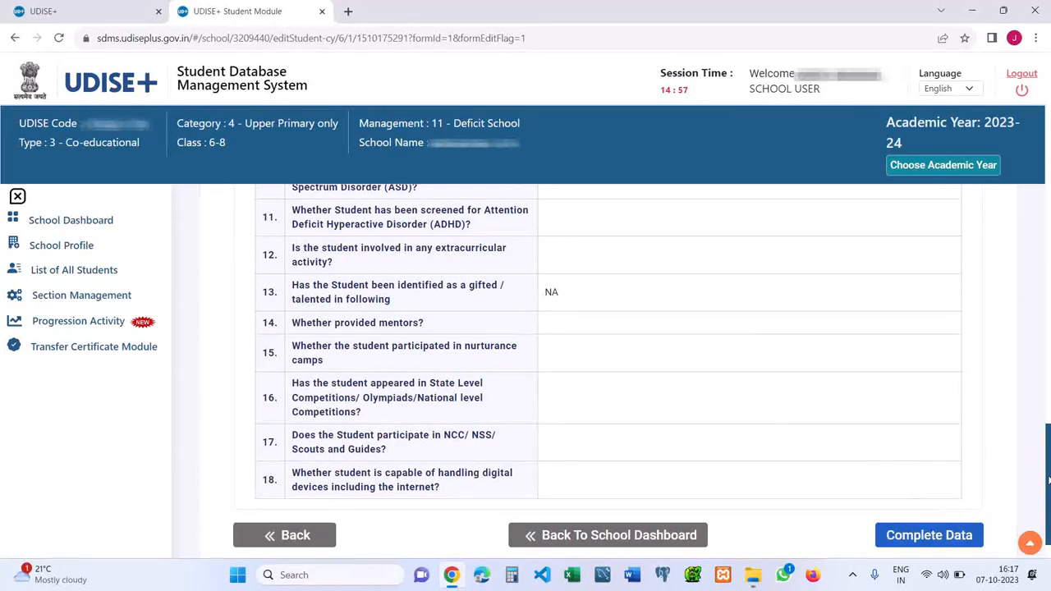
- Return to the Student Dashboard and check the Entry Status of the first class VI student
left_click_drag(1048, 480, 1048, 177)
left_click(881, 284)
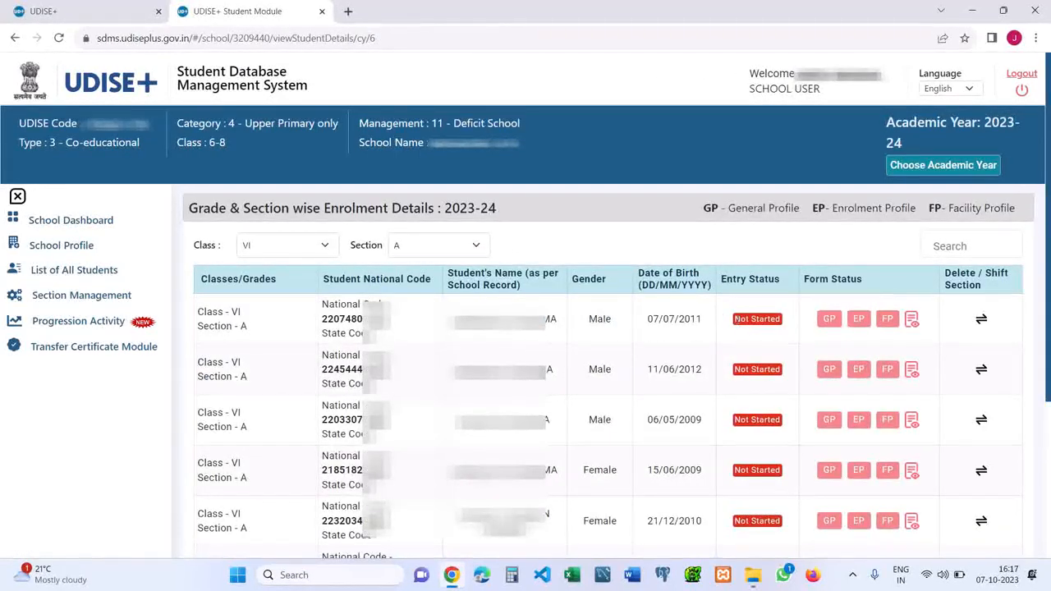
left_click_drag(735, 320, 784, 323)
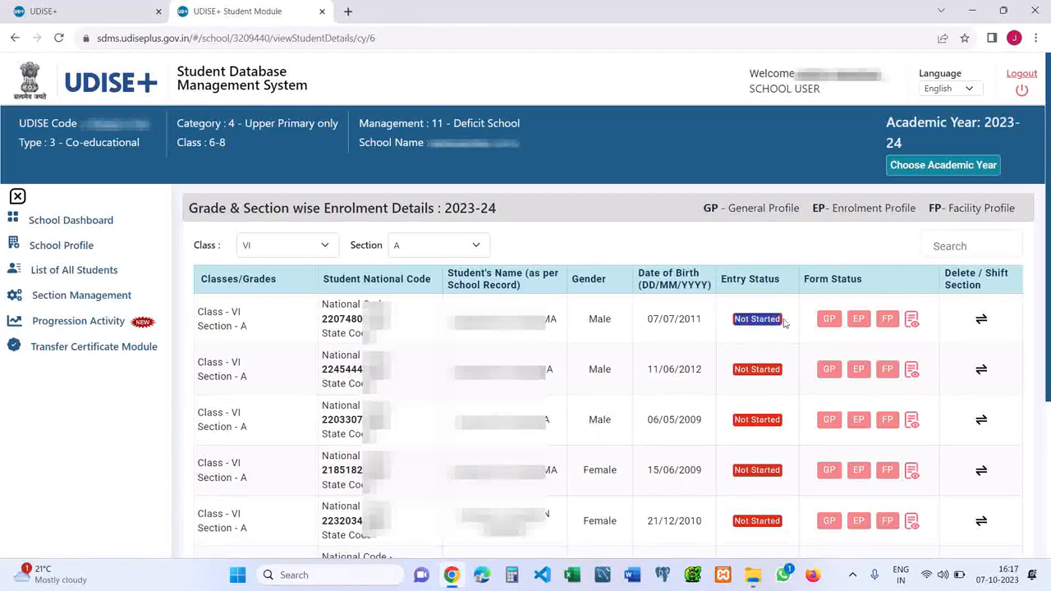
left_click(738, 334)
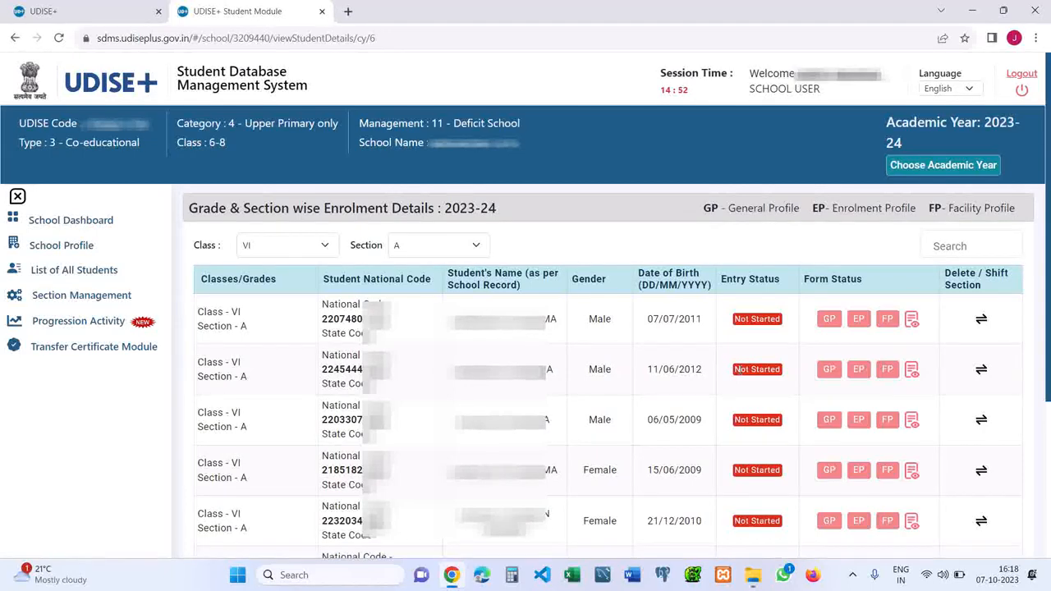
- Display the enrolment list of class VII, followed by that of class VIII
left_click(263, 249)
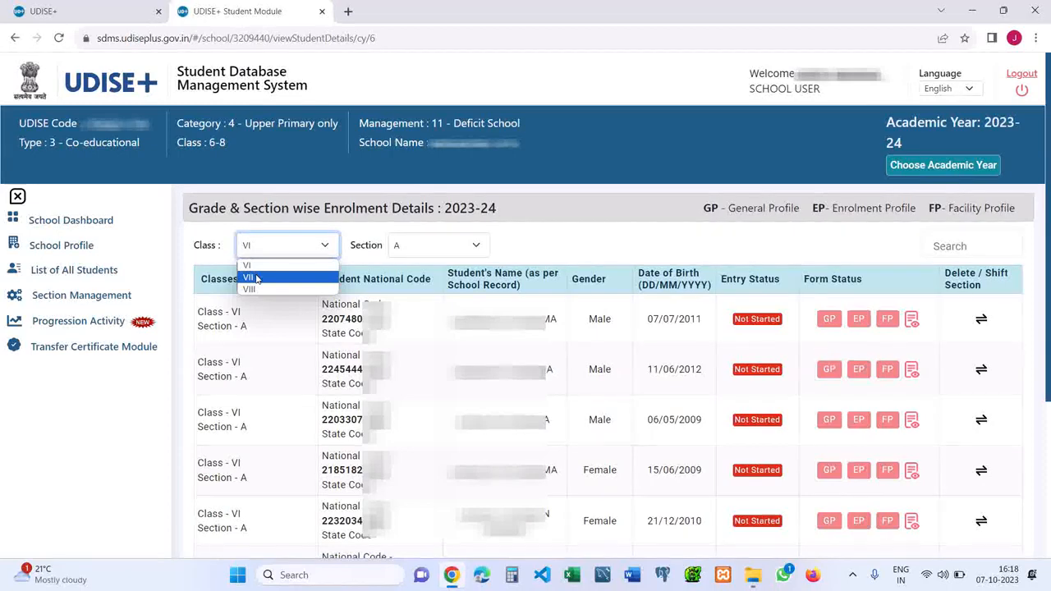
left_click(257, 278)
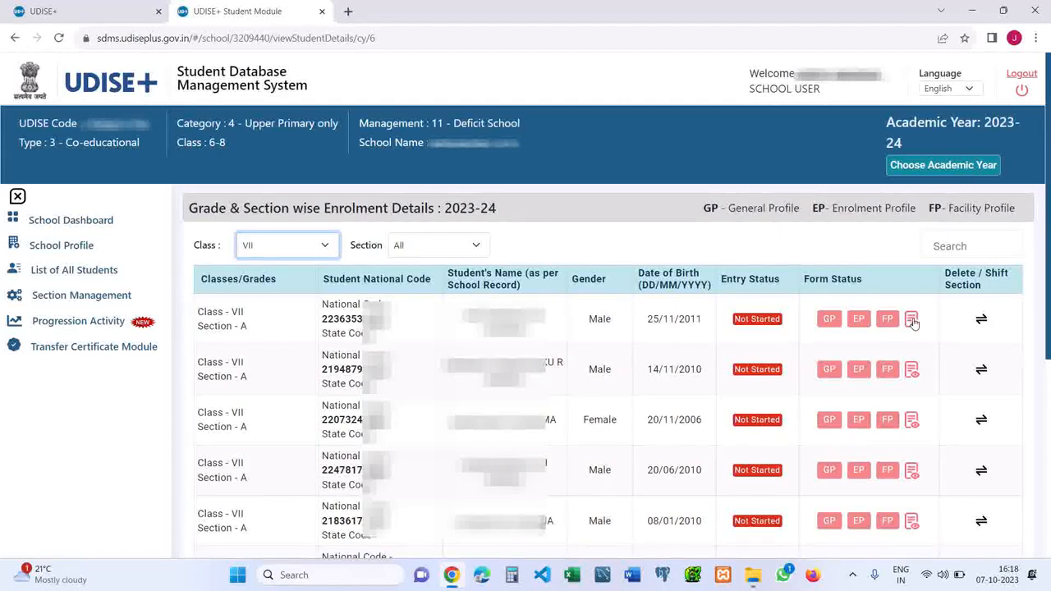
left_click(284, 250)
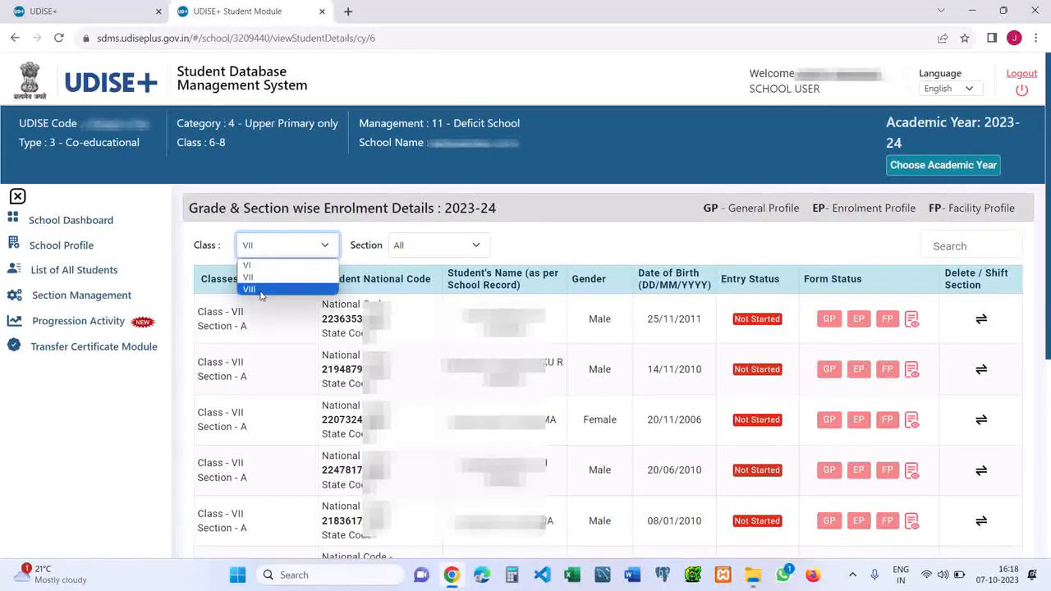
left_click(261, 292)
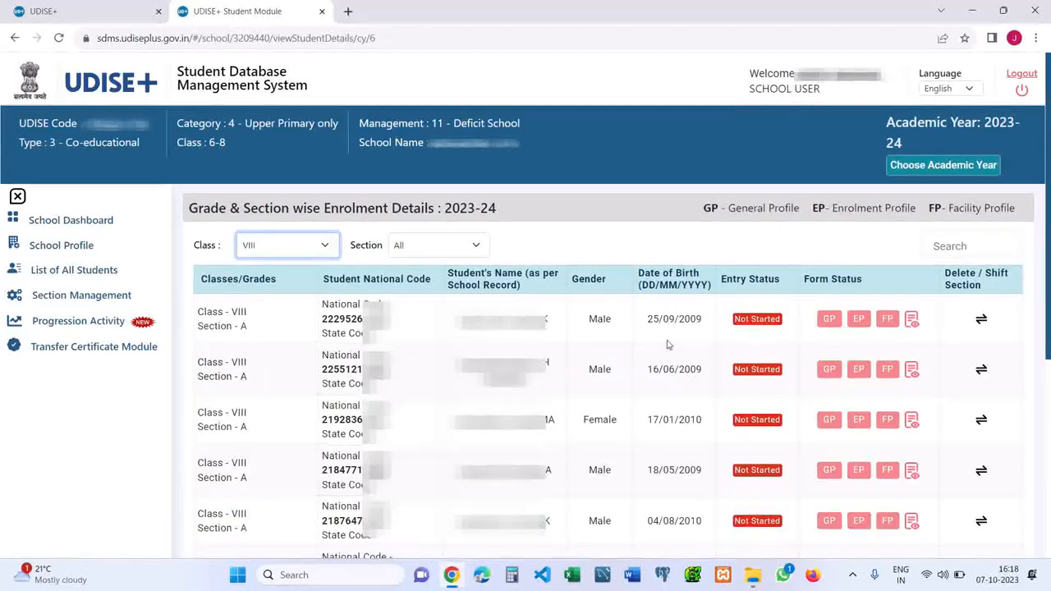